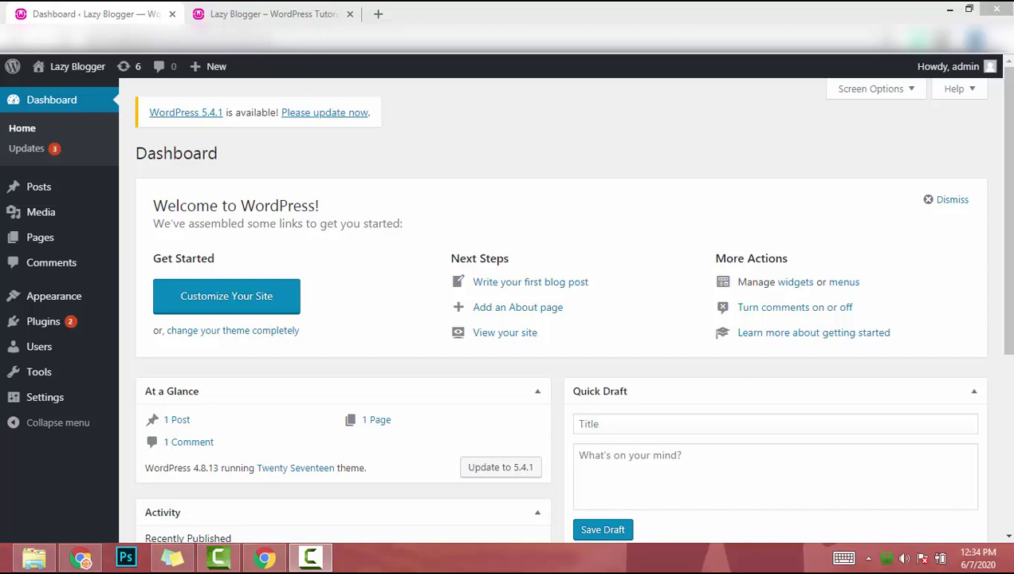
# Step: Search the web in a new browser tab for "wordpress blogging theme for free"
pyautogui.click(507, 5)
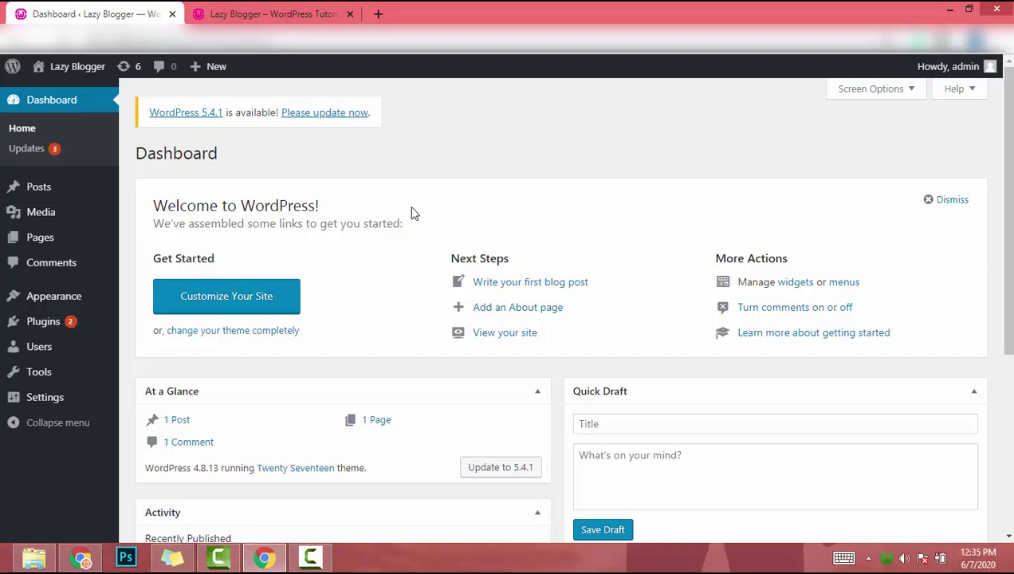
pyautogui.click(377, 15)
pyautogui.write('wor')
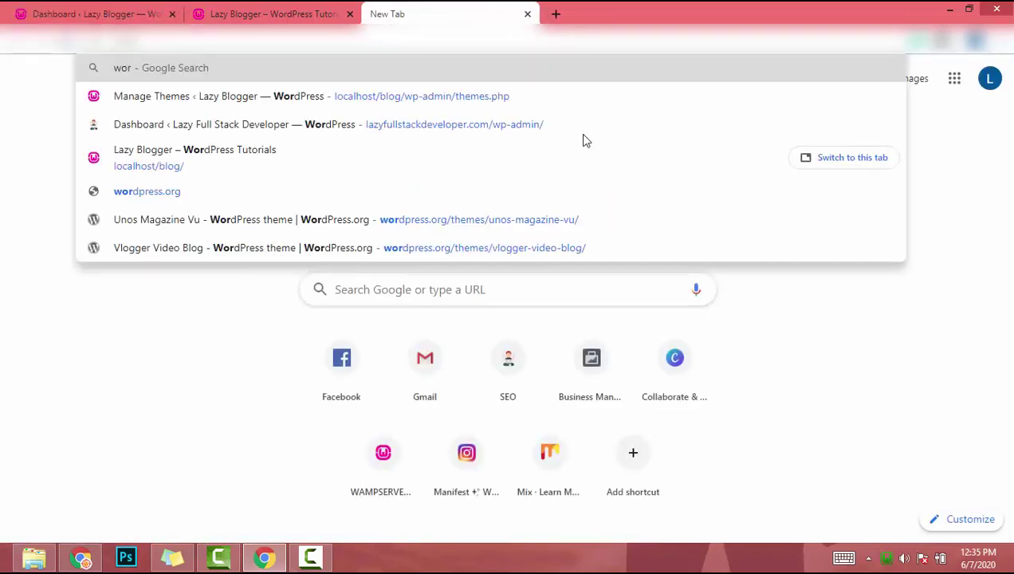
pyautogui.write('dpress blogging theme')
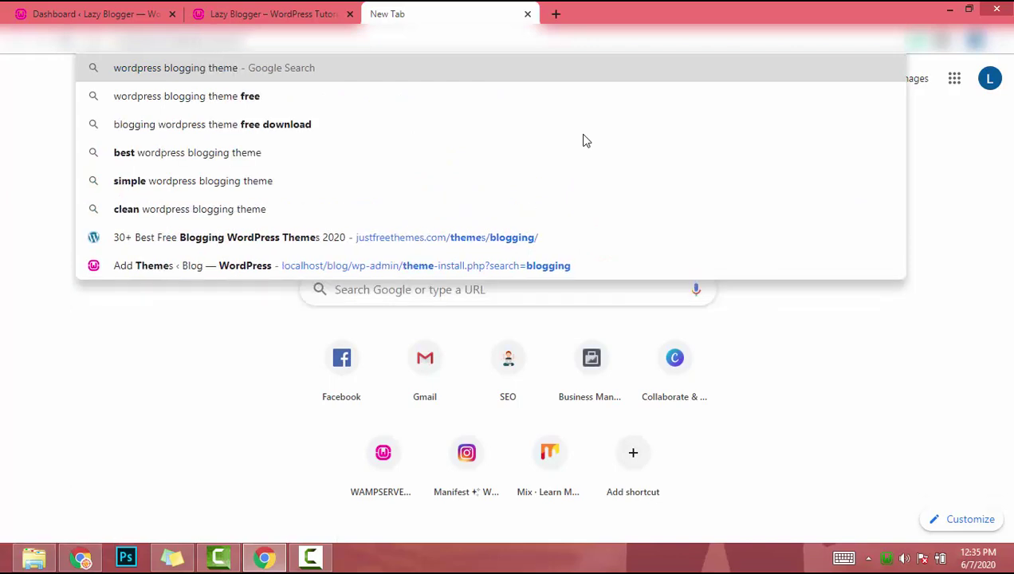
pyautogui.write(' for free')
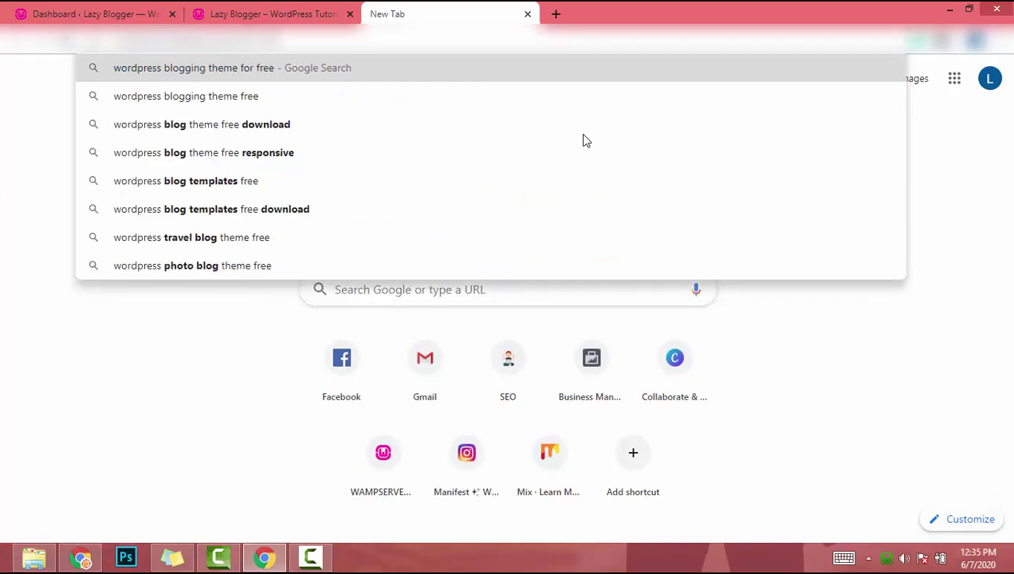
pyautogui.press('Return')
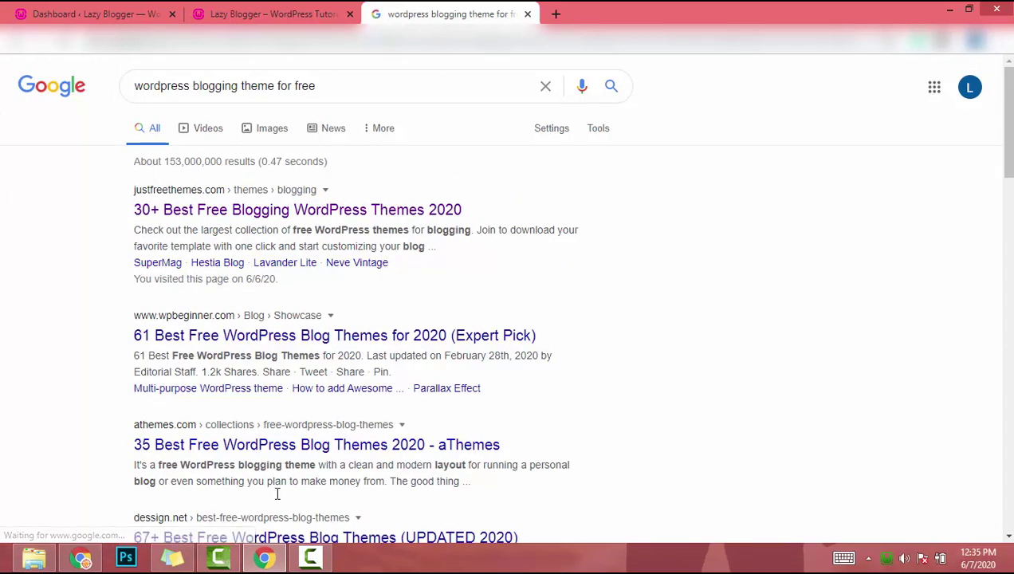
# Step: Go to the "30+ Best Free Blogging WordPress Themes 2020" result and open the News Portal live demo in a separate tab
pyautogui.click(231, 222)
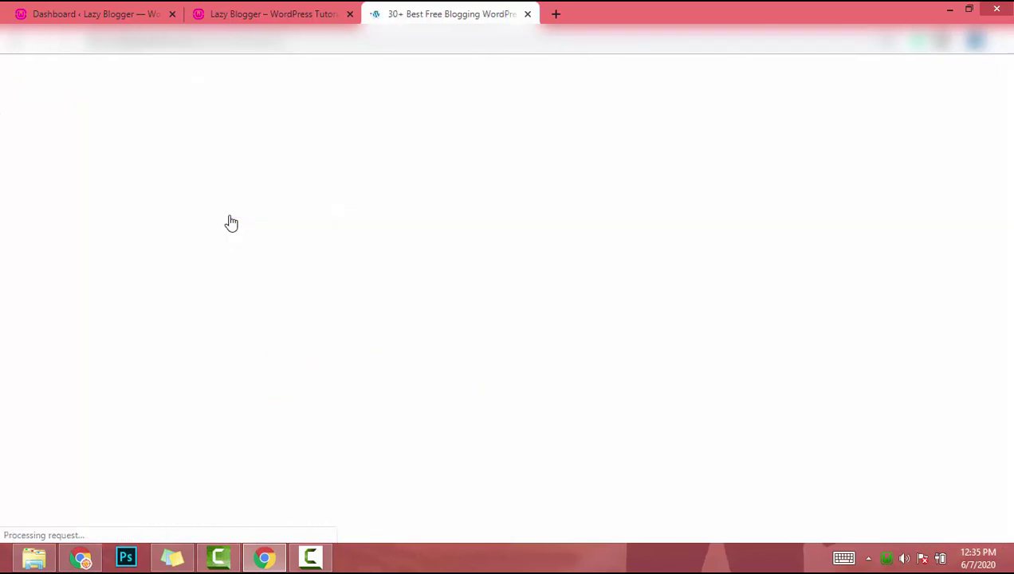
pyautogui.scroll(-5, 230, 219)
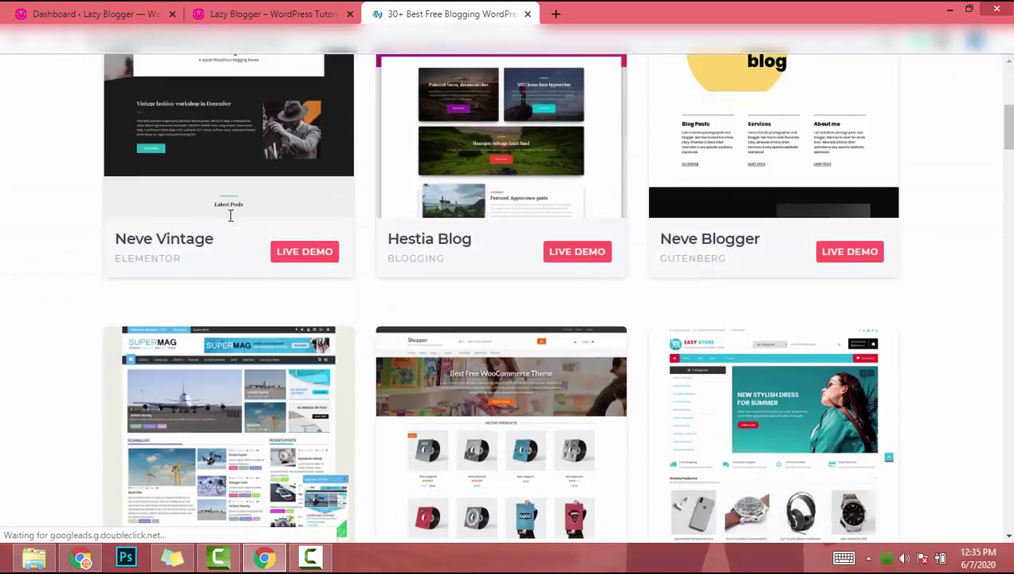
pyautogui.scroll(-1, 230, 216)
pyautogui.scroll(-2, 231, 219)
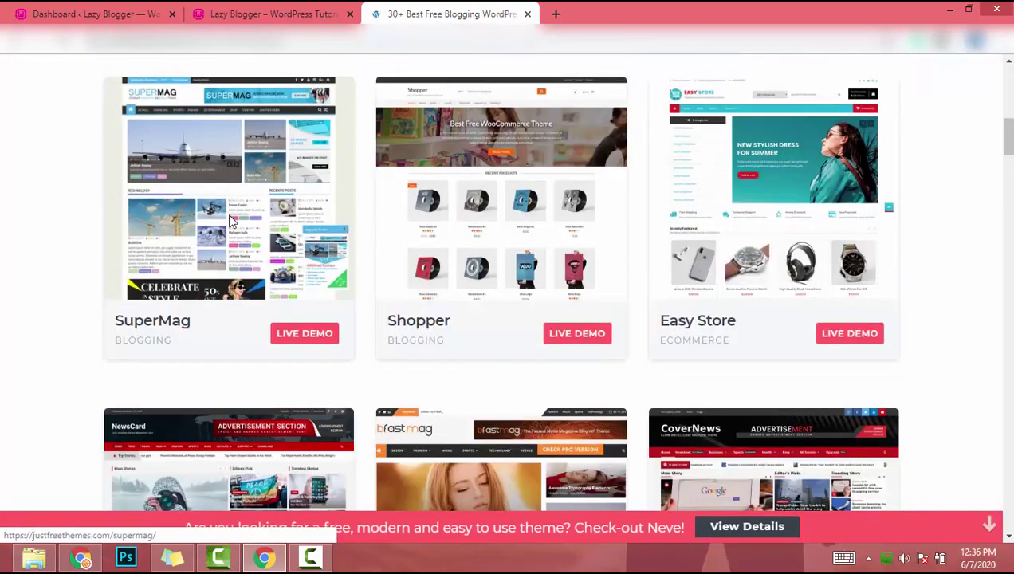
pyautogui.scroll(-4, 232, 219)
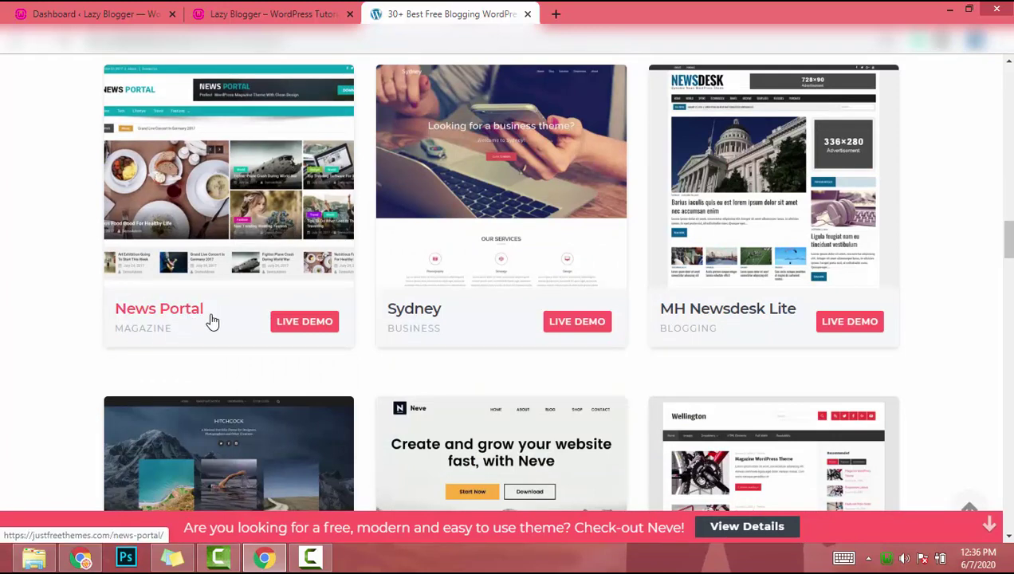
pyautogui.middleClick(304, 323)
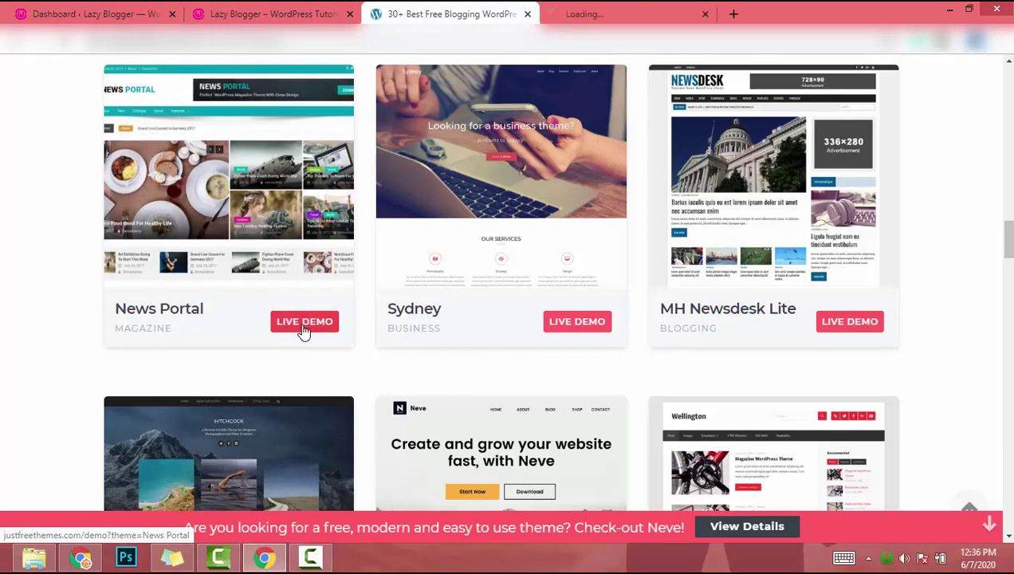
# Step: Find the SuperMag theme in the theme collection and open its live demo
pyautogui.scroll(-5, 647, 307)
pyautogui.scroll(5, 648, 307)
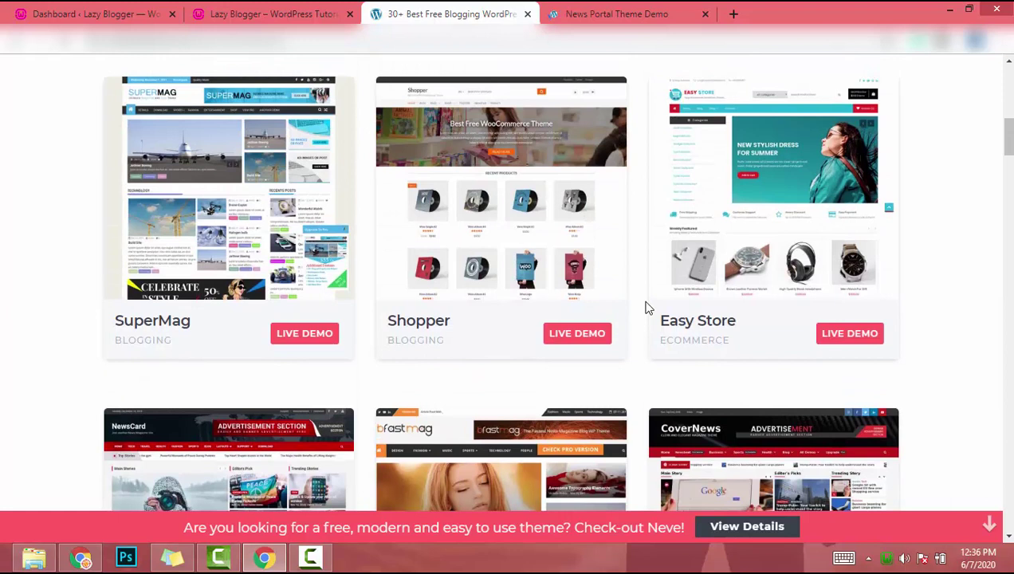
pyautogui.scroll(1, 102, 345)
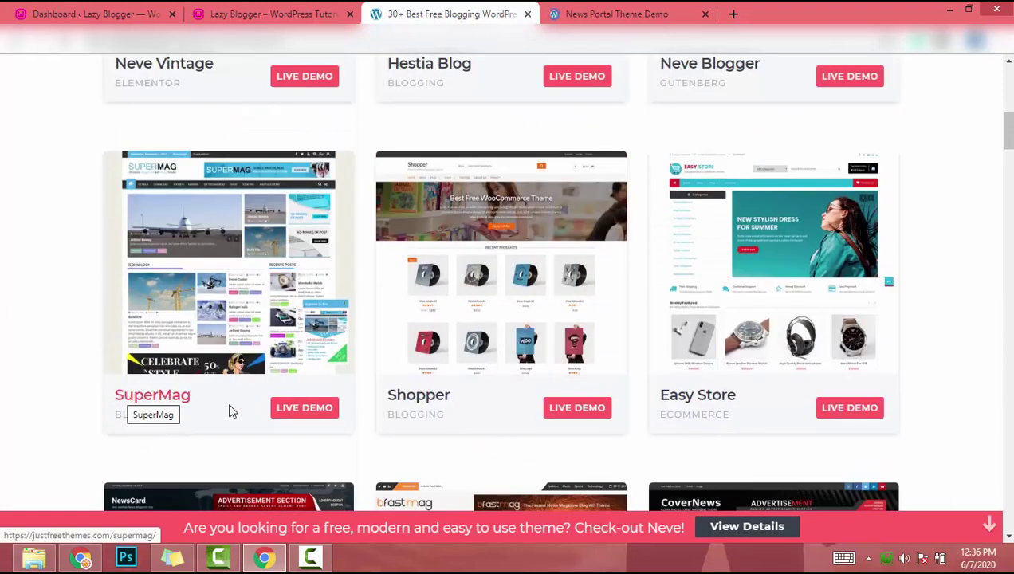
pyautogui.click(287, 410)
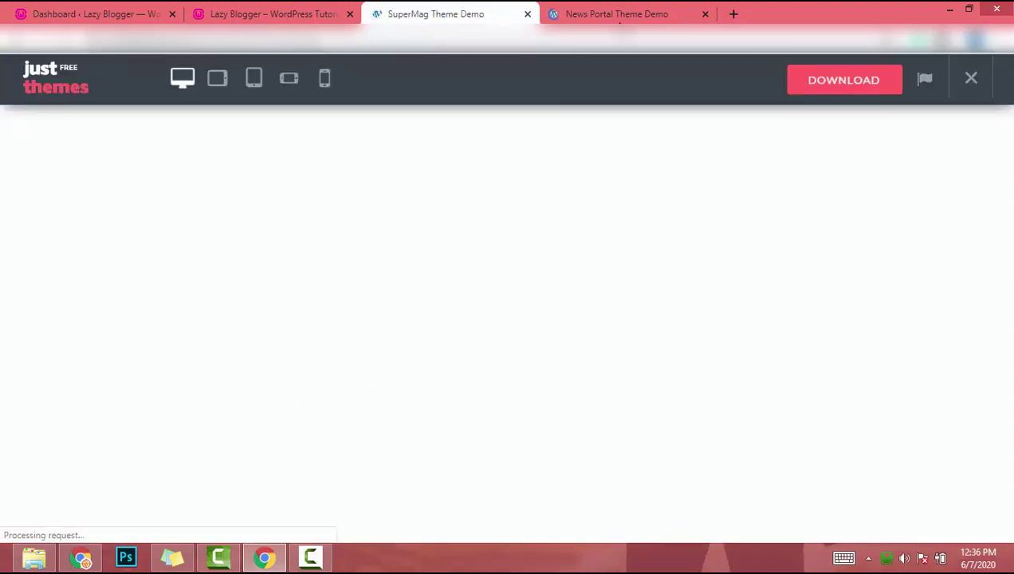
# Step: Examine the News Portal theme demo, from its header and menu through the post sections and sidebar
pyautogui.click(620, 18)
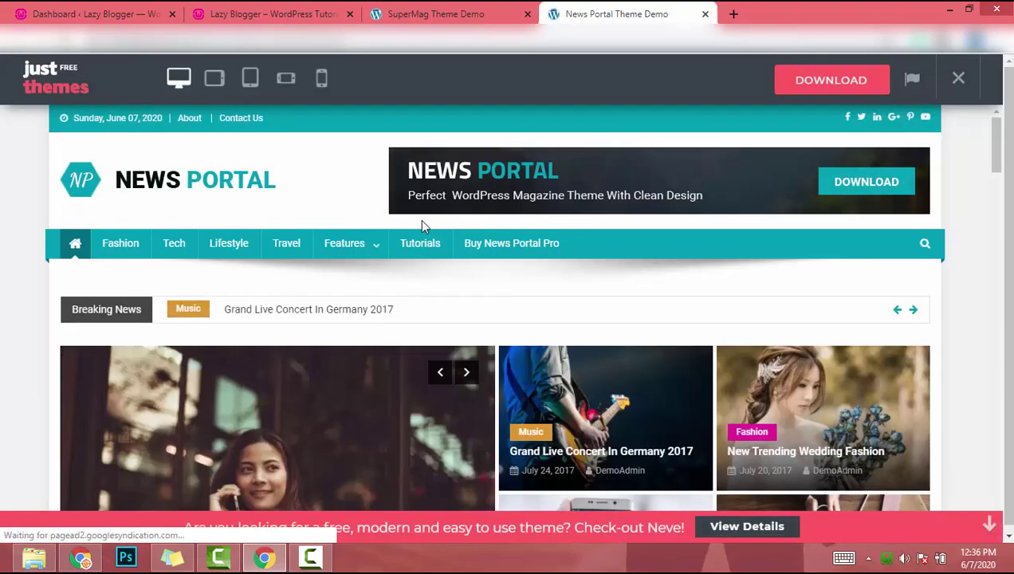
pyautogui.scroll(-15, 426, 170)
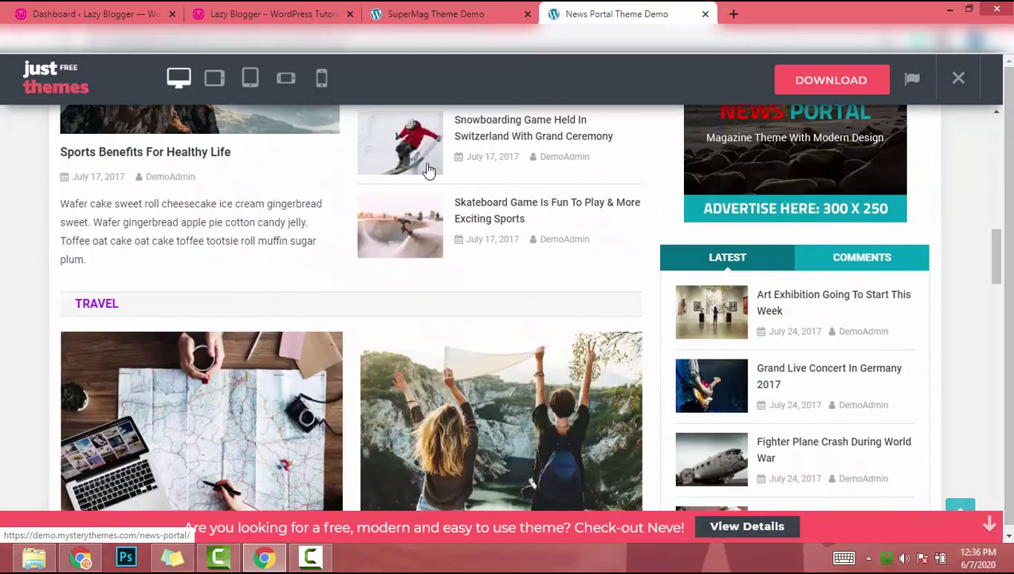
pyautogui.scroll(20, 426, 170)
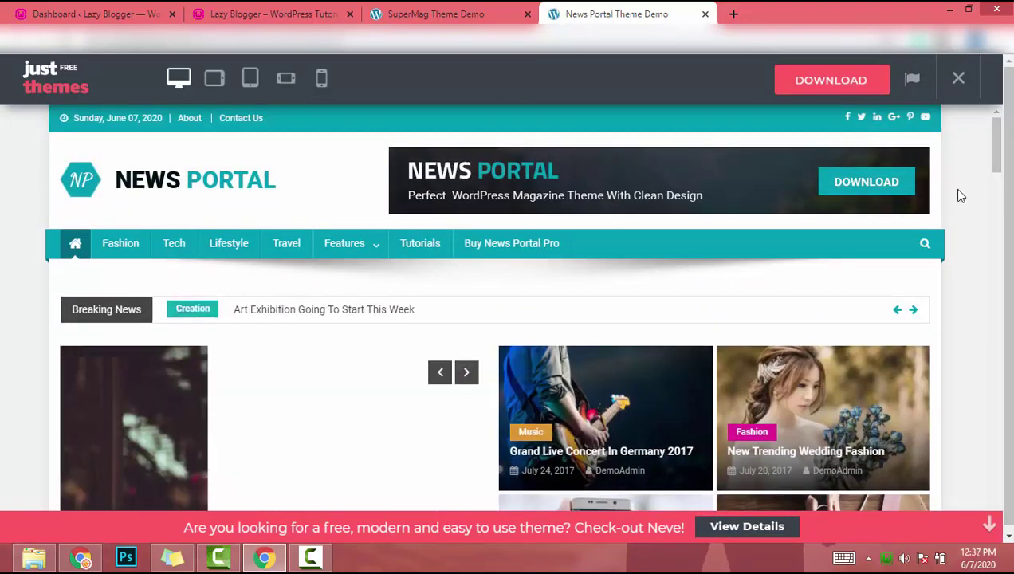
pyautogui.scroll(-1, 960, 196)
pyautogui.scroll(-3, 960, 196)
pyautogui.scroll(-5, 961, 195)
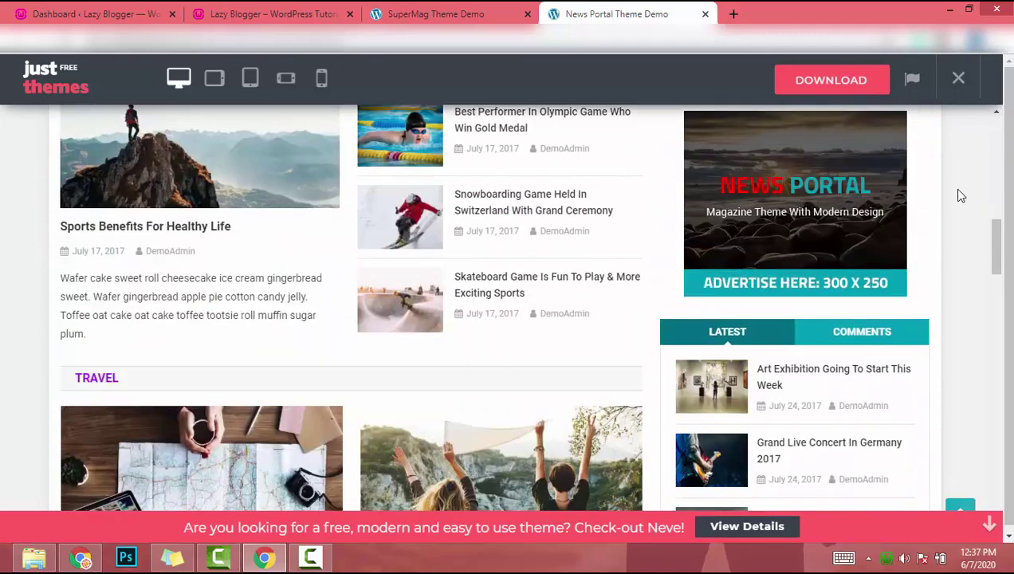
pyautogui.scroll(-6, 960, 195)
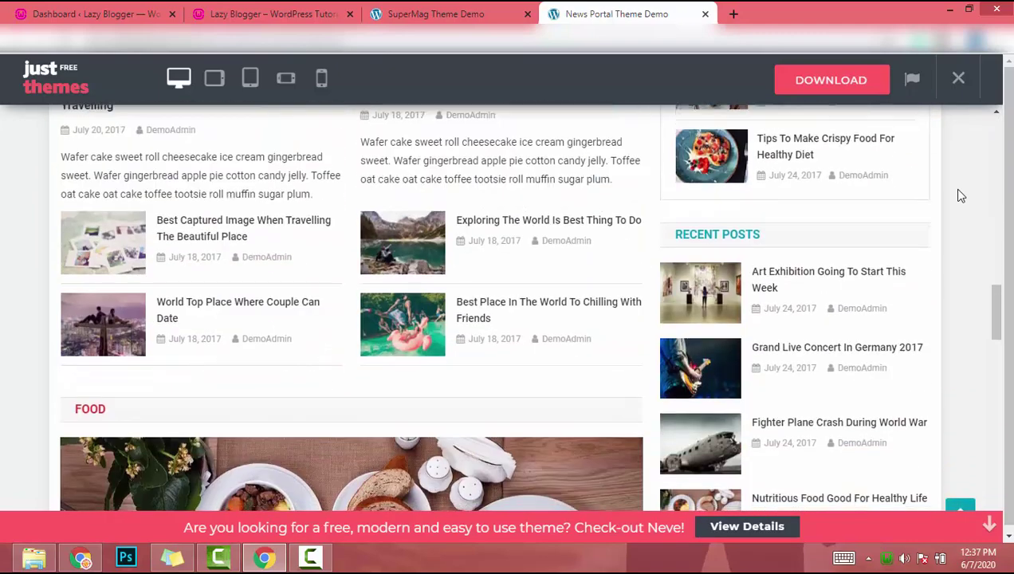
pyautogui.scroll(-10, 961, 196)
pyautogui.scroll(10, 961, 195)
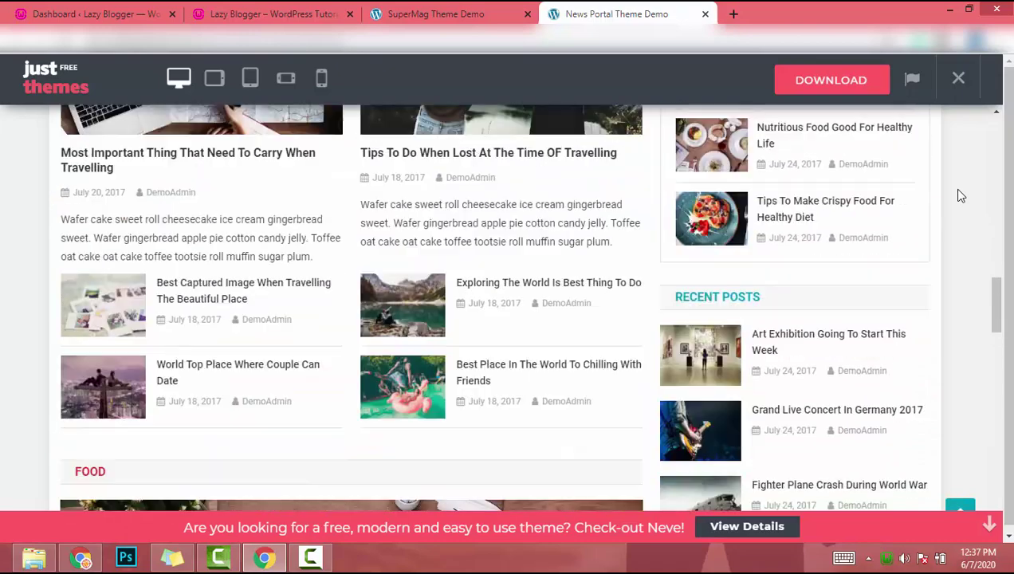
pyautogui.scroll(15, 961, 195)
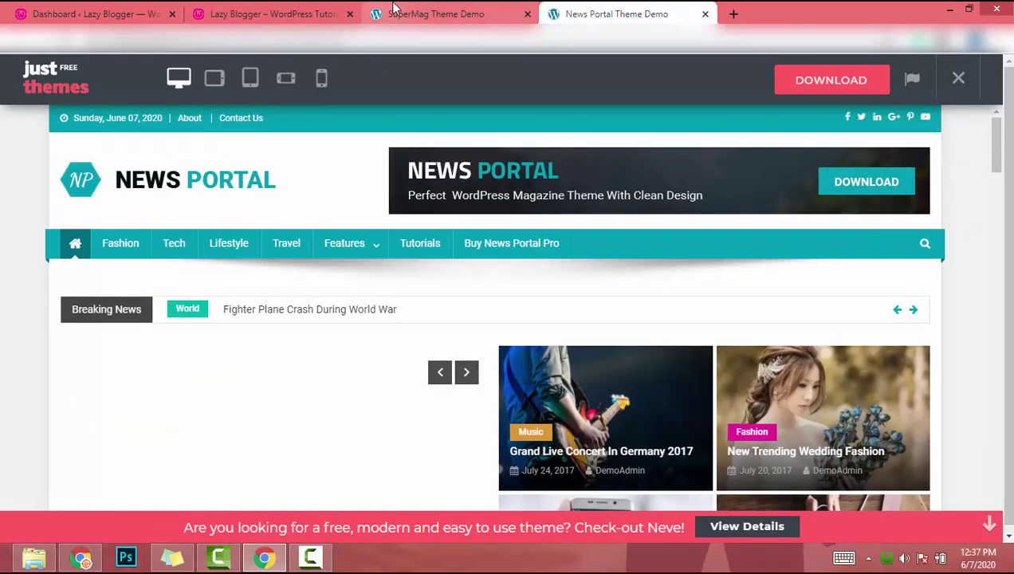
# Step: Examine the SuperMag theme demo's page layout for comparison
pyautogui.click(464, 11)
pyautogui.scroll(-3, 547, 224)
pyautogui.scroll(-7, 548, 224)
pyautogui.scroll(10, 548, 224)
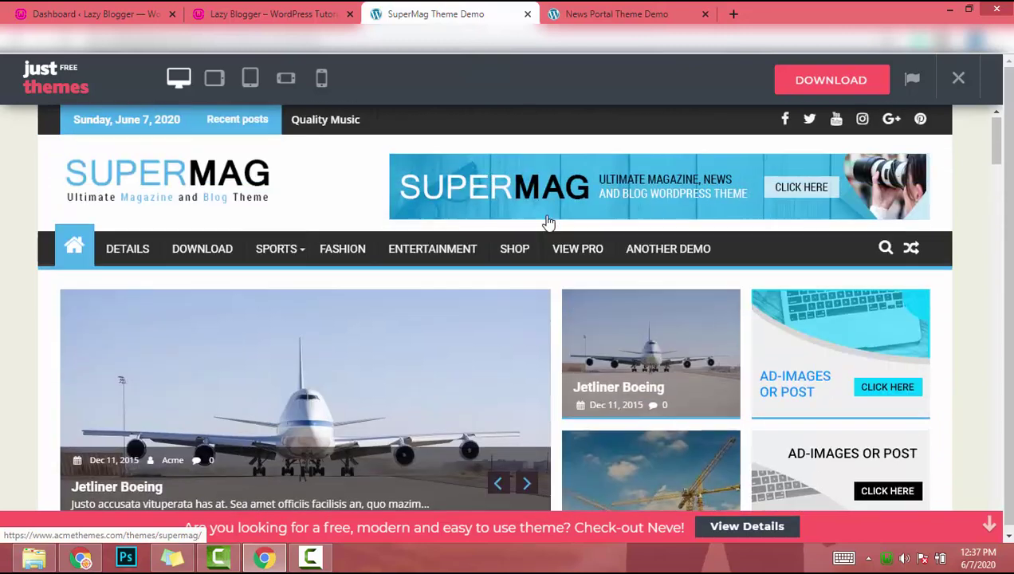
# Step: Download the News Portal theme from its demo page and open the downloaded zip archive
pyautogui.click(601, 16)
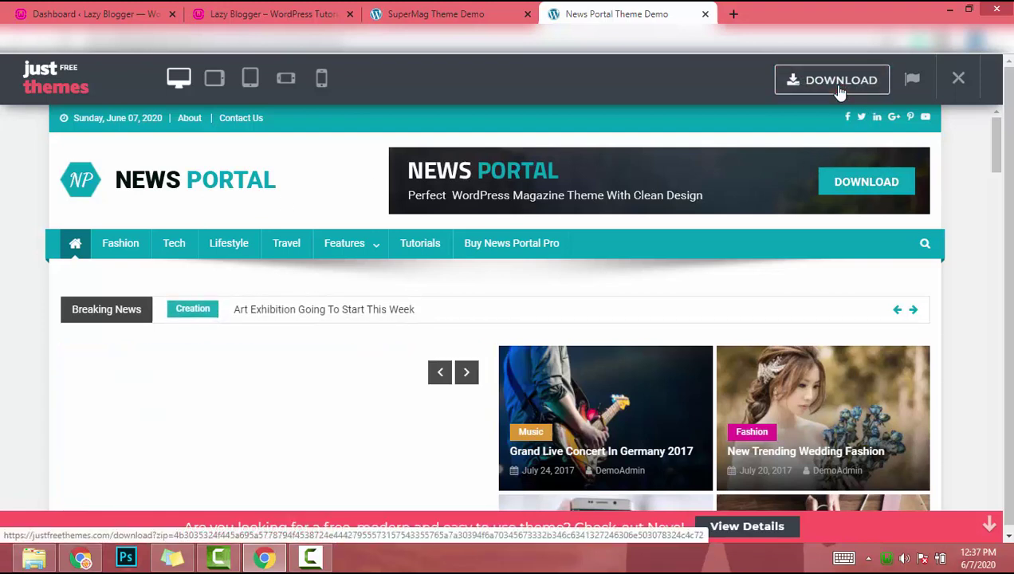
pyautogui.click(840, 90)
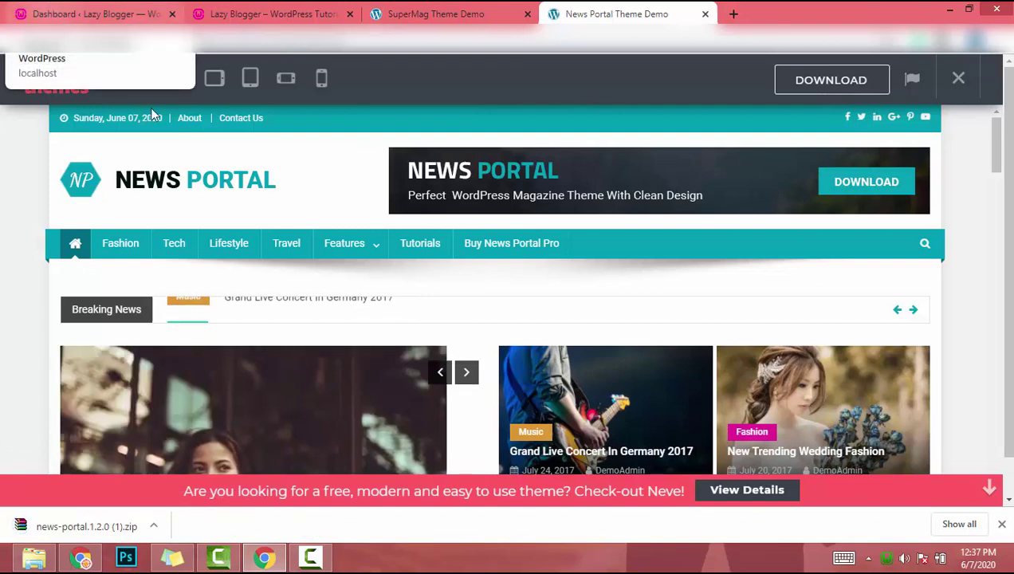
pyautogui.click(83, 527)
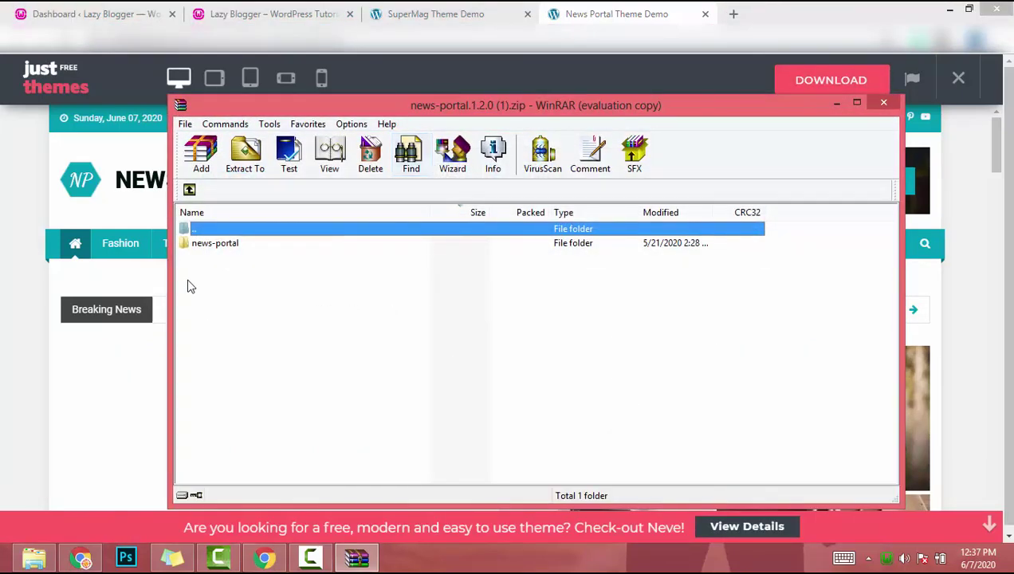
# Step: Examine the theme files inside the archive's news-portal folder and return to the archive's top level
pyautogui.doubleClick(211, 247)
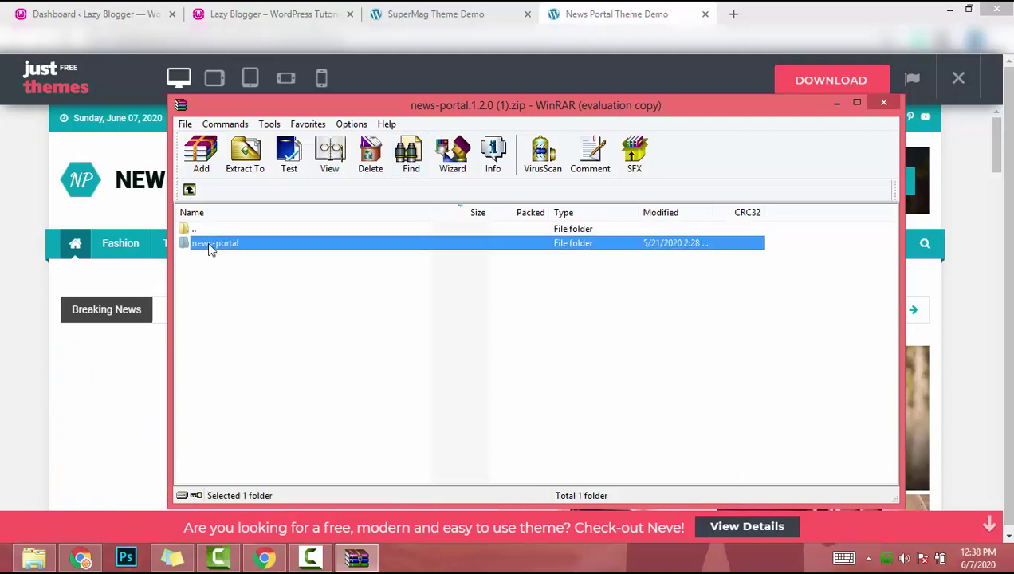
pyautogui.scroll(-2, 257, 280)
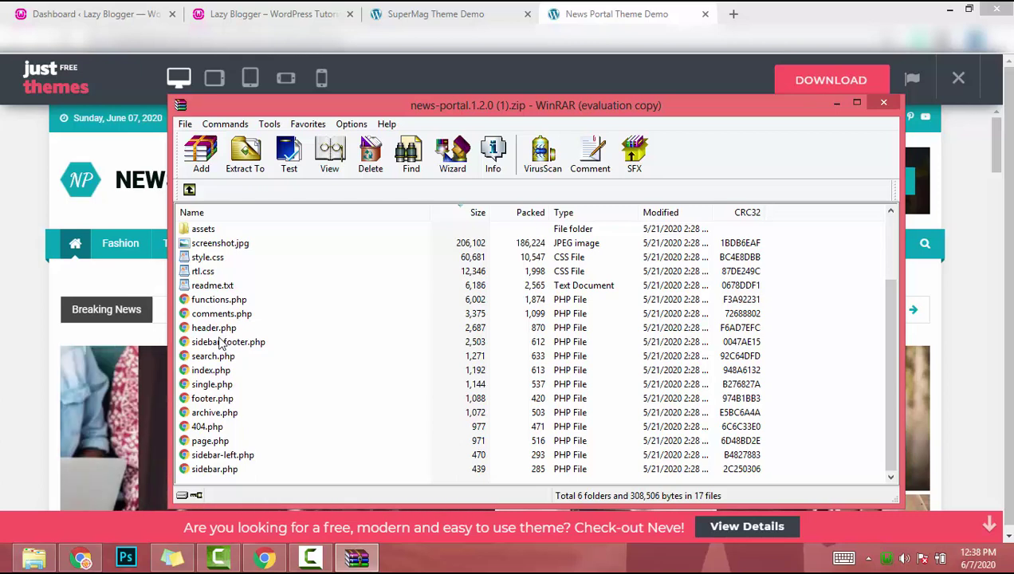
pyautogui.scroll(1, 222, 340)
pyautogui.scroll(1, 221, 339)
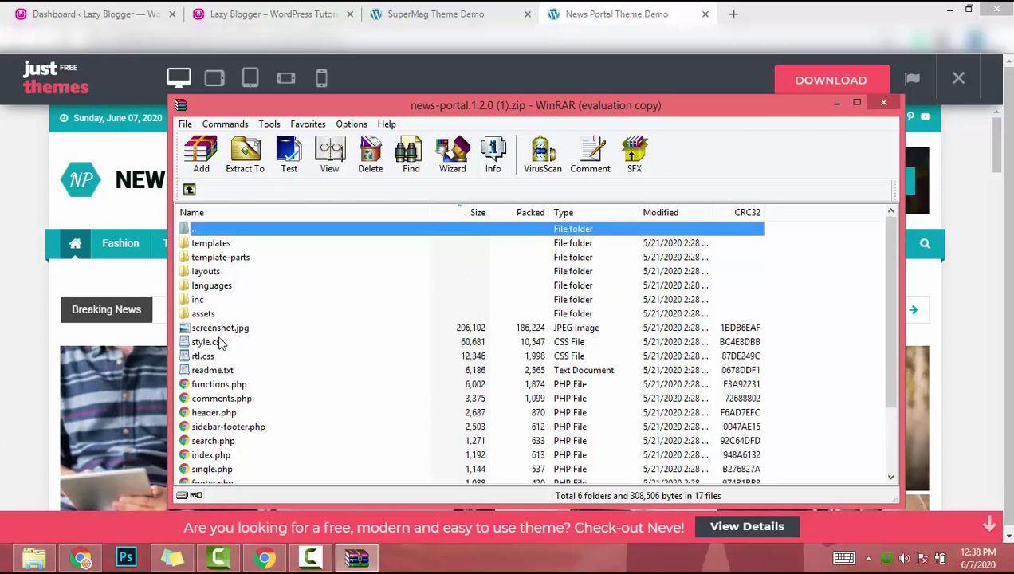
pyautogui.click(190, 192)
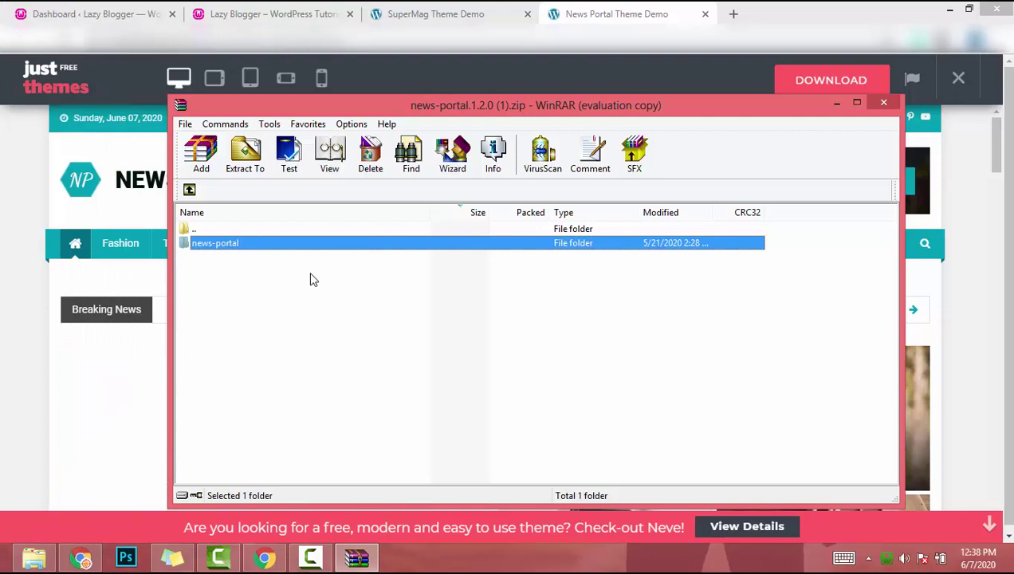
# Step: Return to the WordPress dashboard and open the installed themes page
pyautogui.click(95, 13)
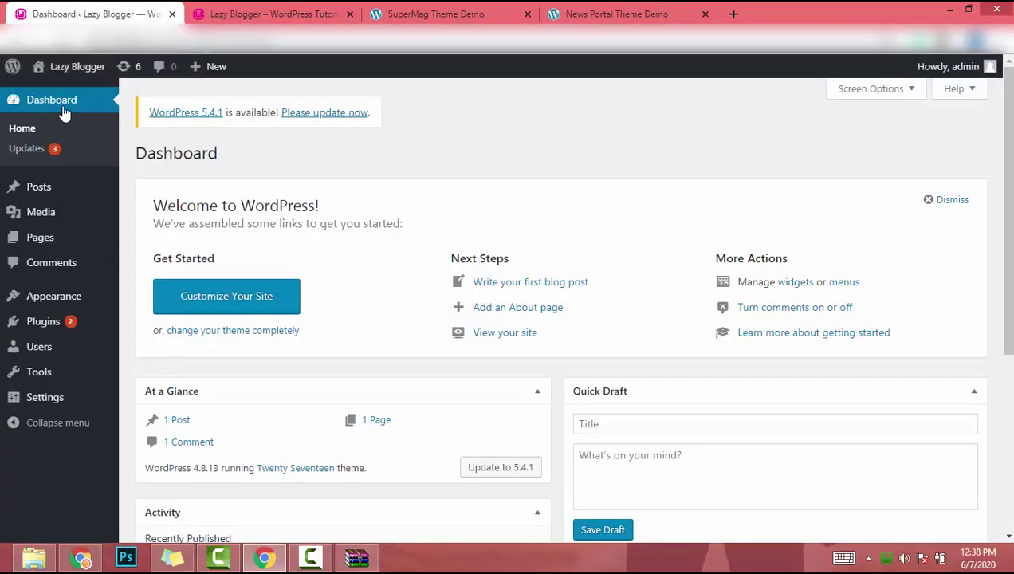
pyautogui.moveTo(74, 306)
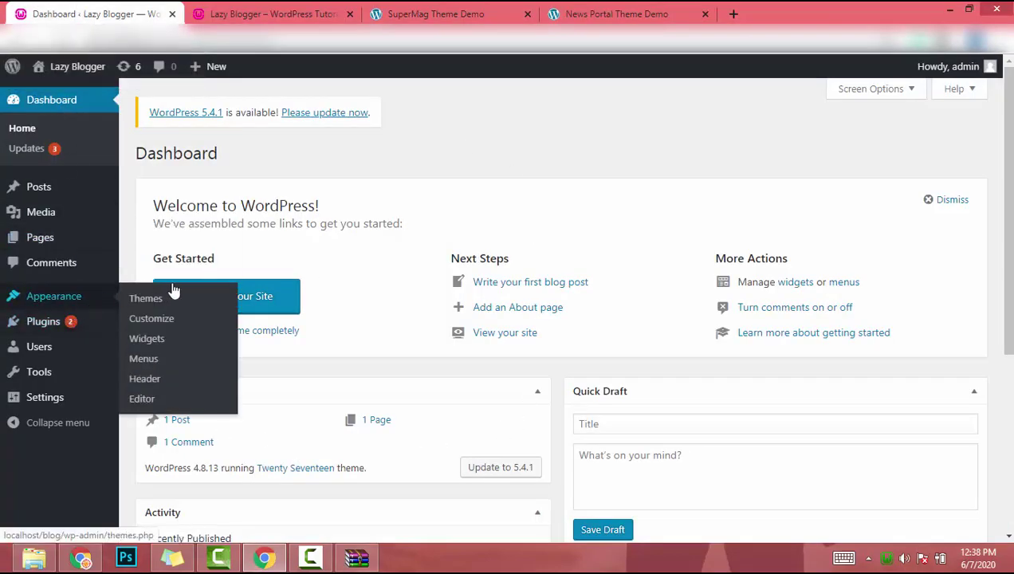
pyautogui.click(143, 300)
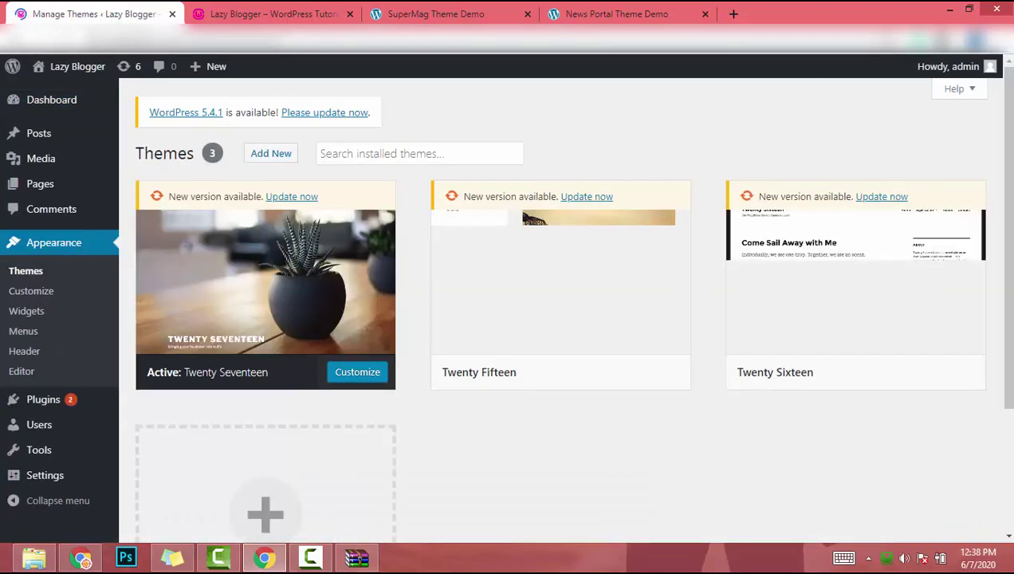
pyautogui.click(33, 558)
pyautogui.moveTo(374, 158); pyautogui.dragTo(598, 77)
pyautogui.click(34, 558)
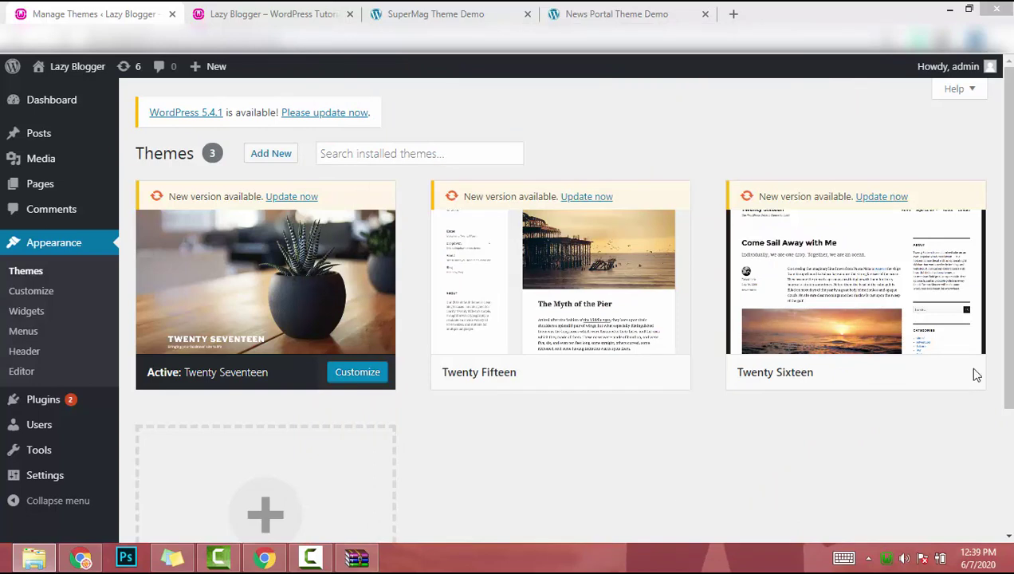
# Step: Upload news-portal.1.2.0 (1).zip as a new theme, install it and activate it on the site
pyautogui.click(254, 161)
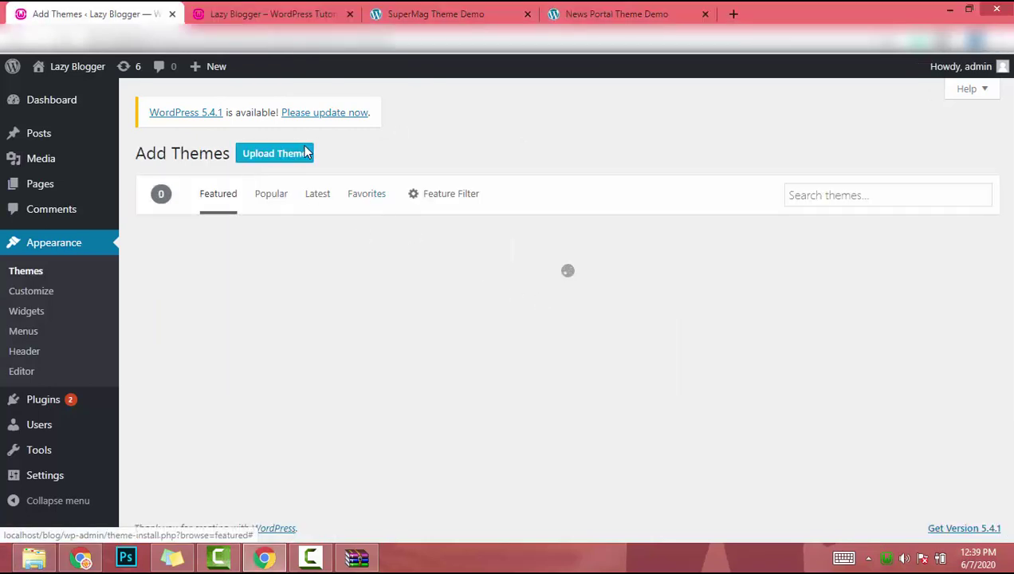
pyautogui.click(306, 154)
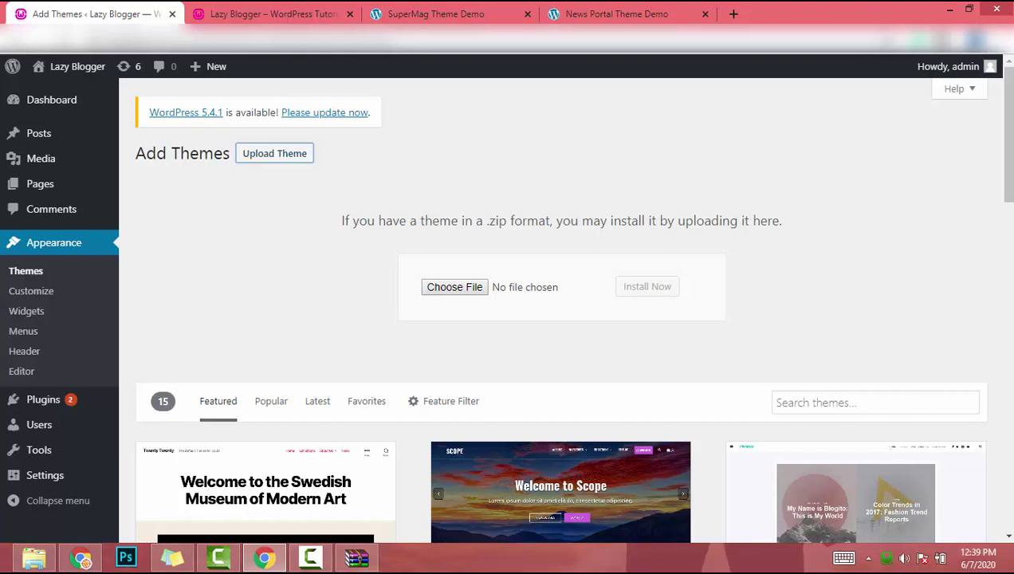
pyautogui.click(34, 558)
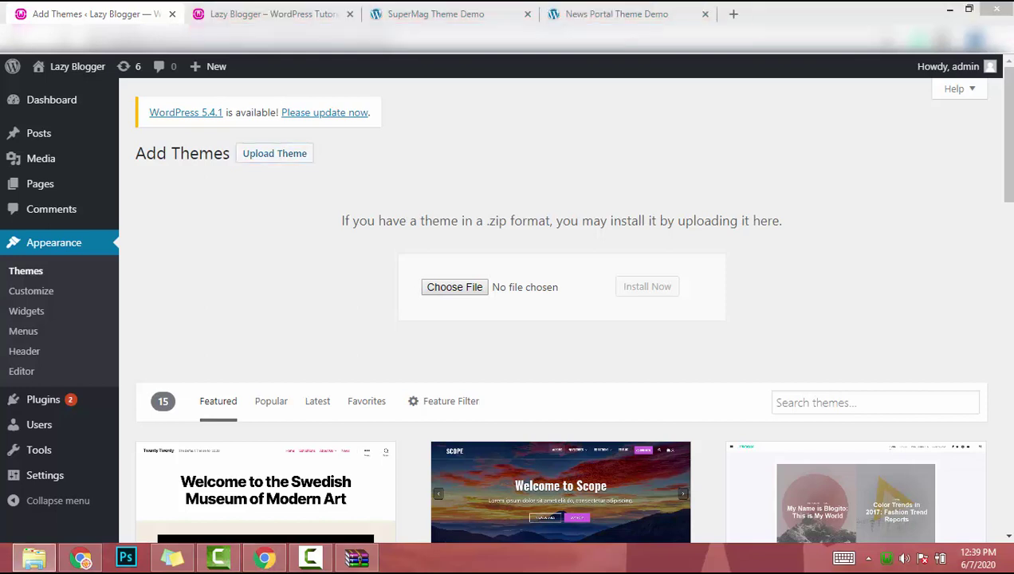
pyautogui.moveTo(724, 493); pyautogui.dragTo(451, 292)
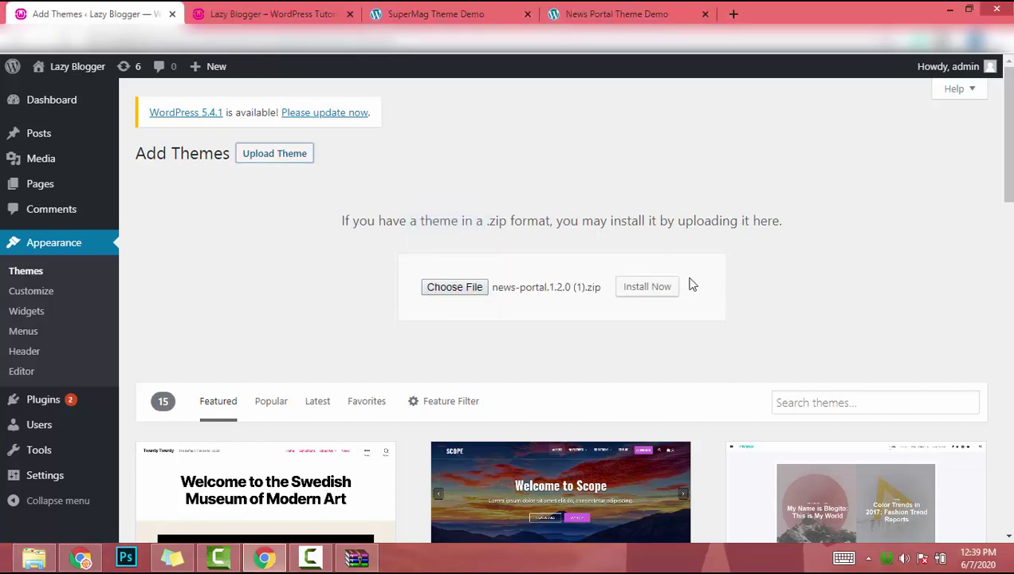
pyautogui.click(645, 293)
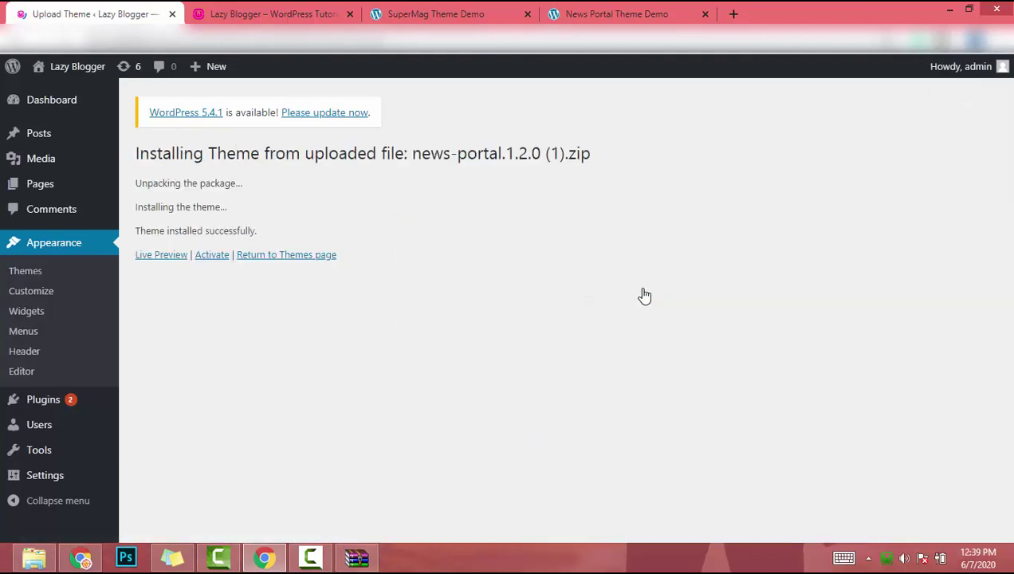
pyautogui.click(212, 255)
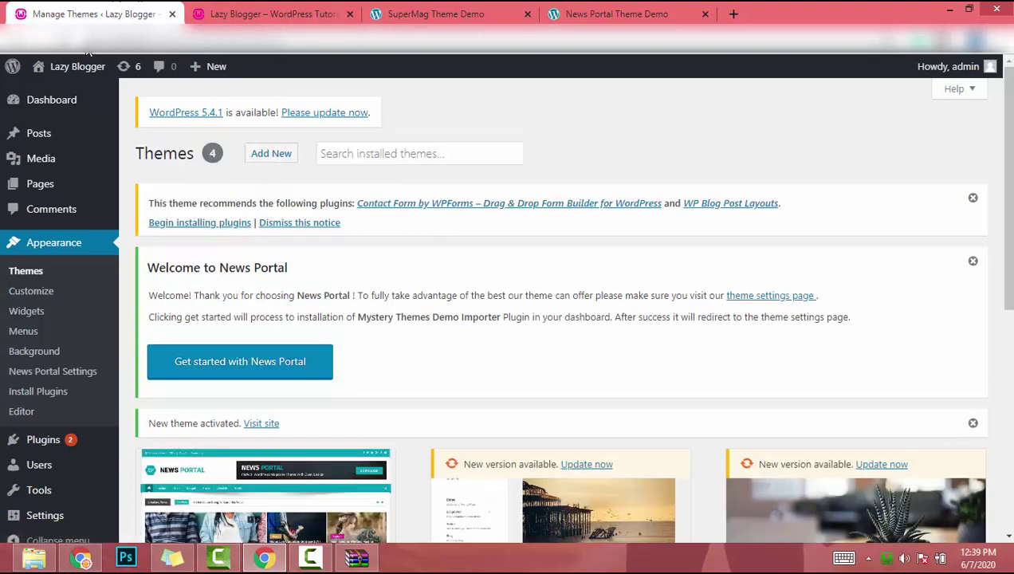
# Step: Open the live site in a separate browser tab and examine its home page with the new theme
pyautogui.moveTo(75, 75)
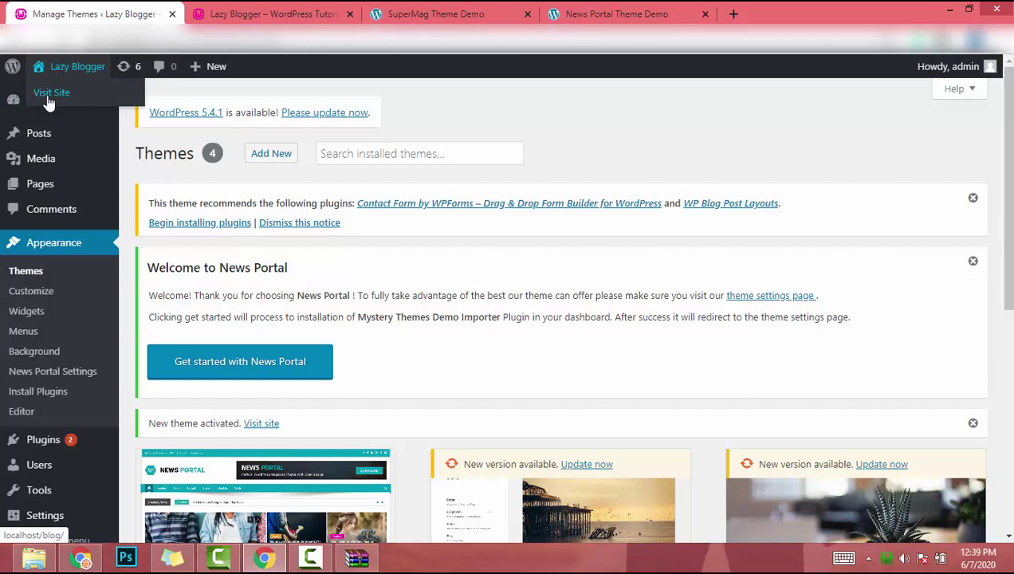
pyautogui.middleClick(49, 94)
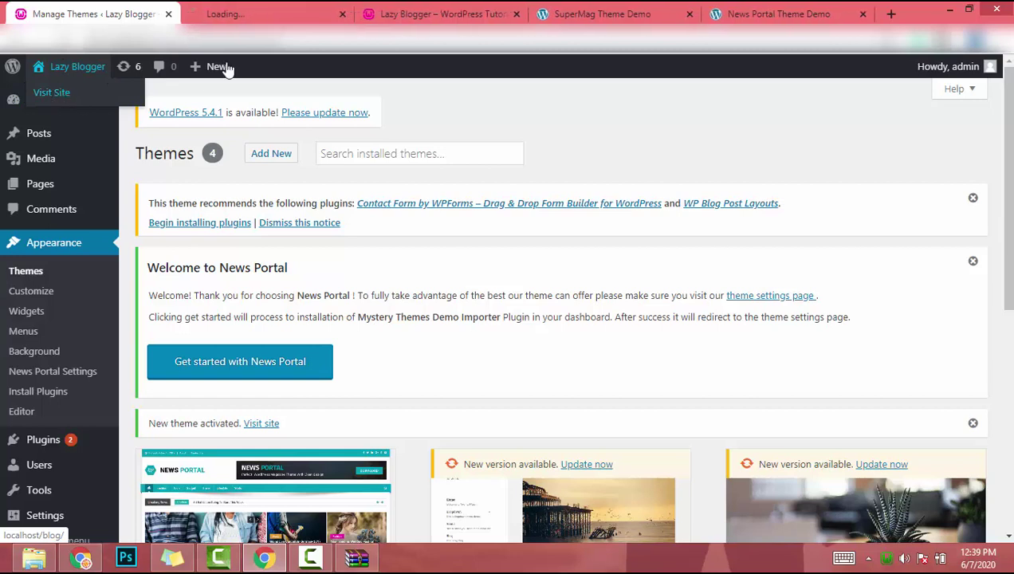
pyautogui.click(239, 13)
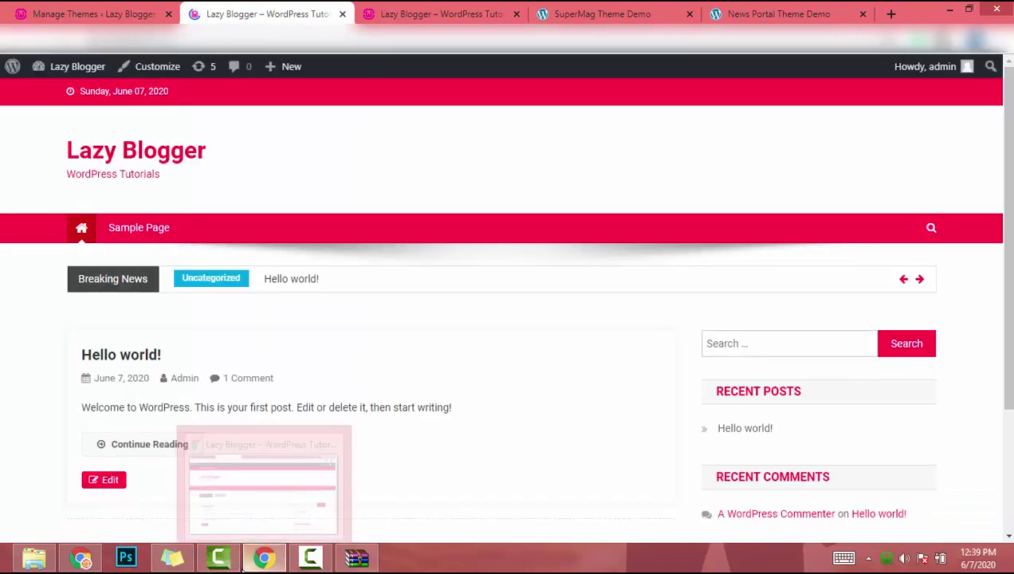
pyautogui.scroll(-2, 925, 309)
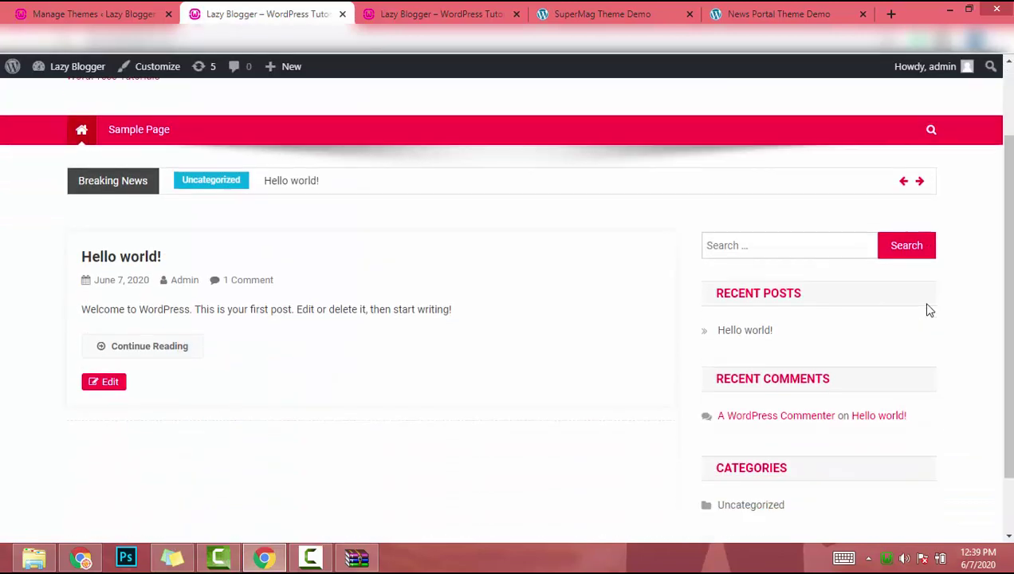
pyautogui.scroll(2, 925, 309)
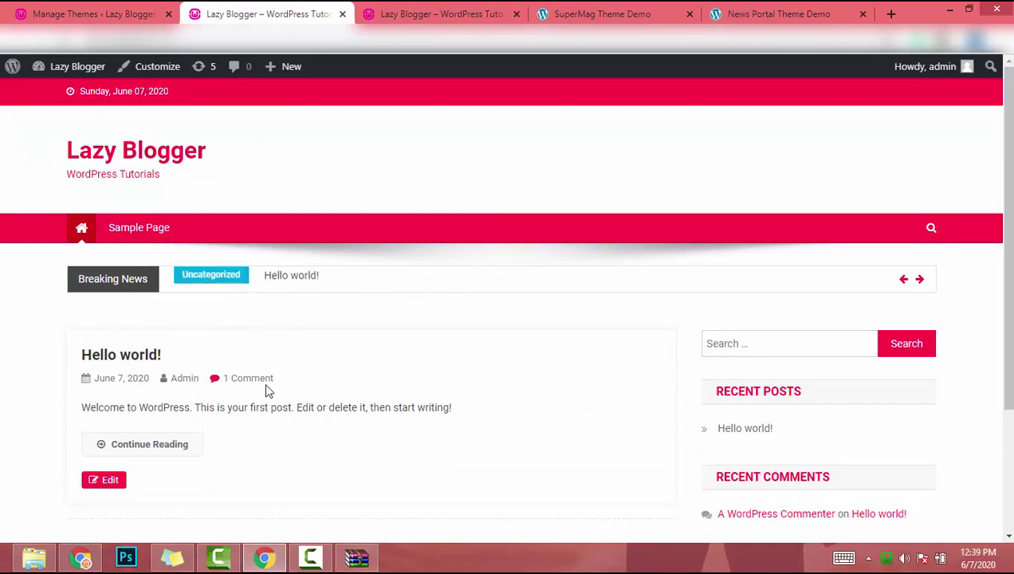
# Step: Return to the themes page, open the theme Customizer and look through its list of settings sections
pyautogui.click(134, 8)
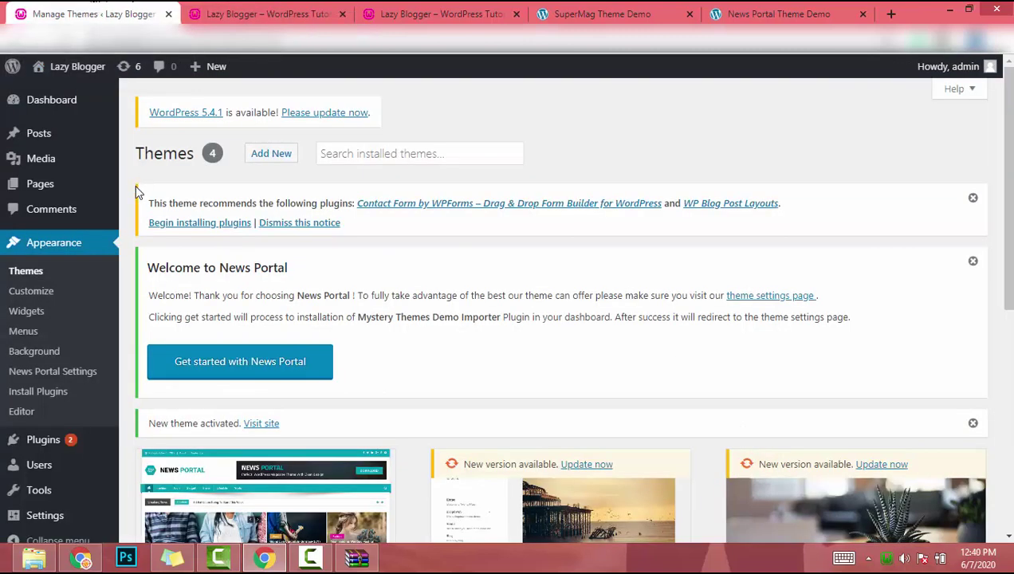
pyautogui.click(19, 300)
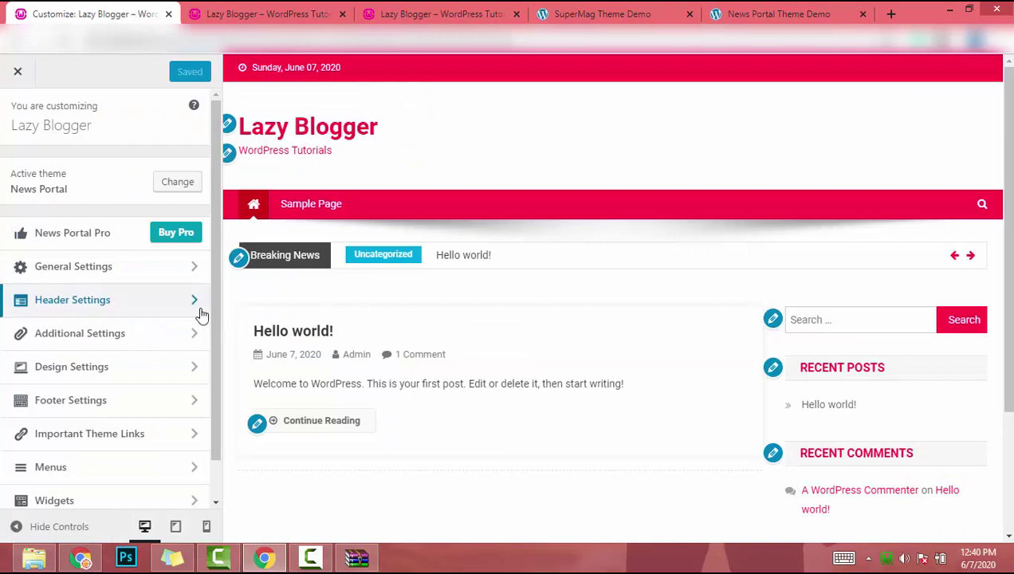
pyautogui.scroll(-1, 108, 408)
pyautogui.scroll(1, 102, 400)
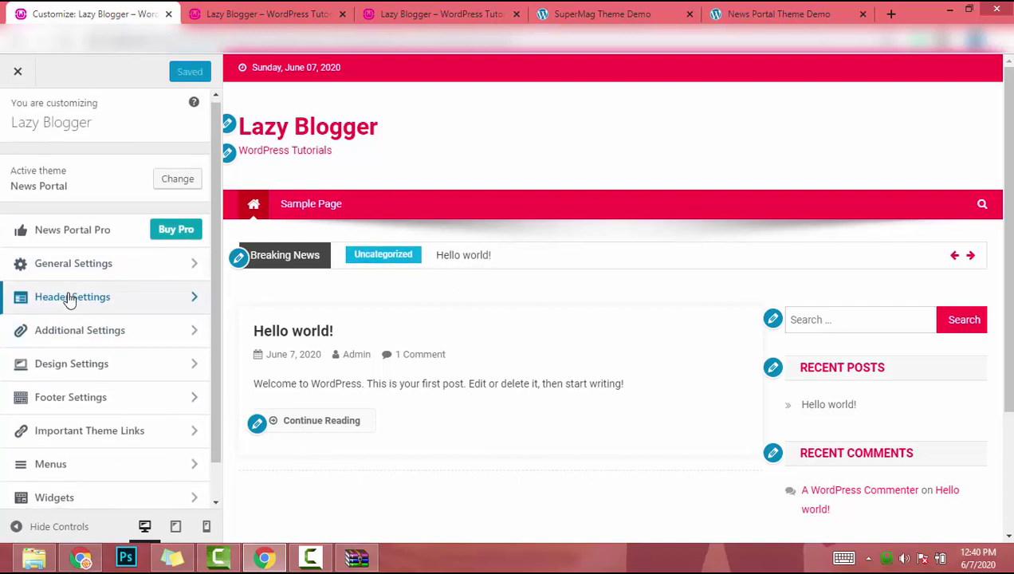
pyautogui.scroll(-1, 64, 319)
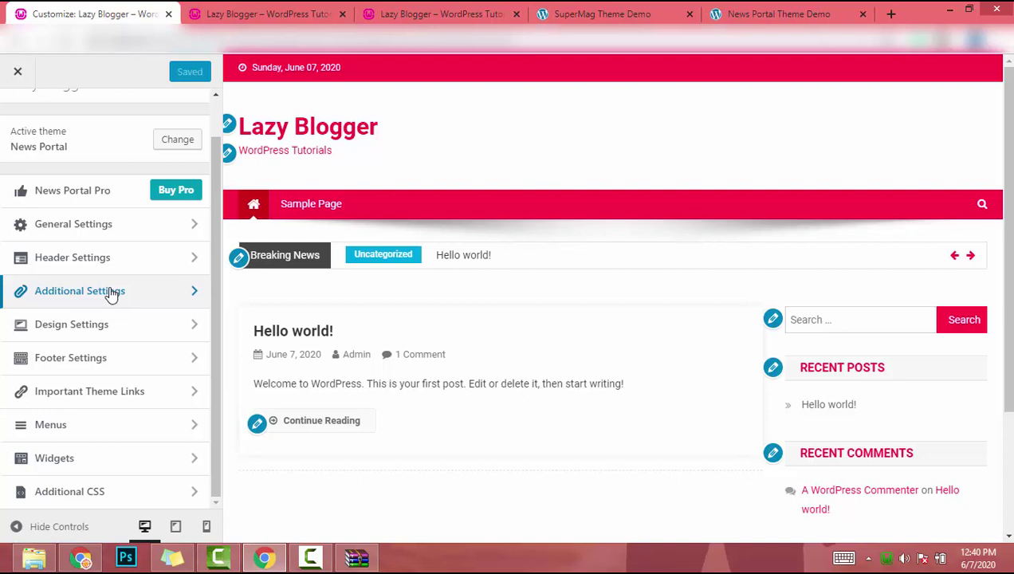
pyautogui.scroll(1, 120, 168)
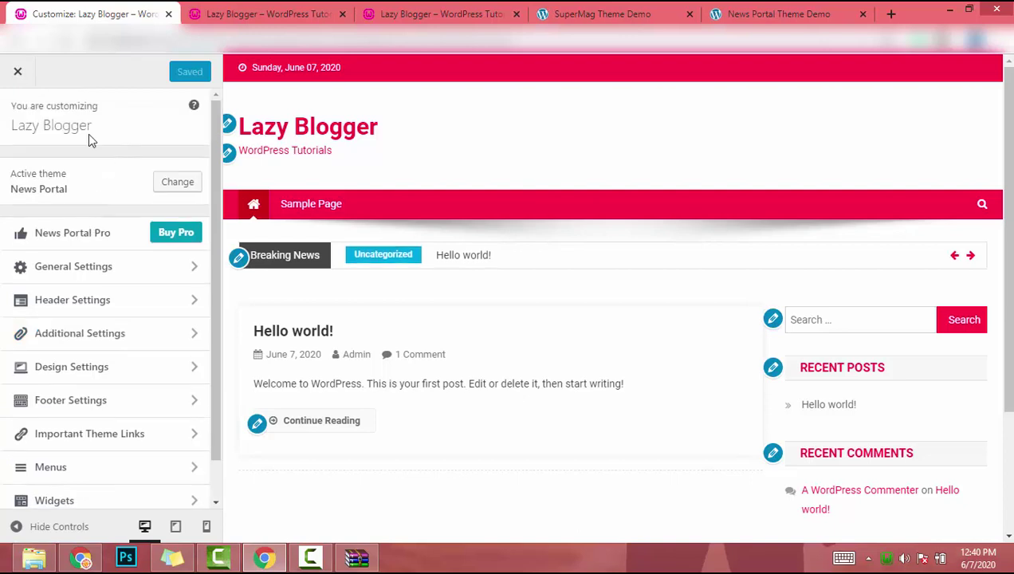
pyautogui.scroll(-1, 135, 254)
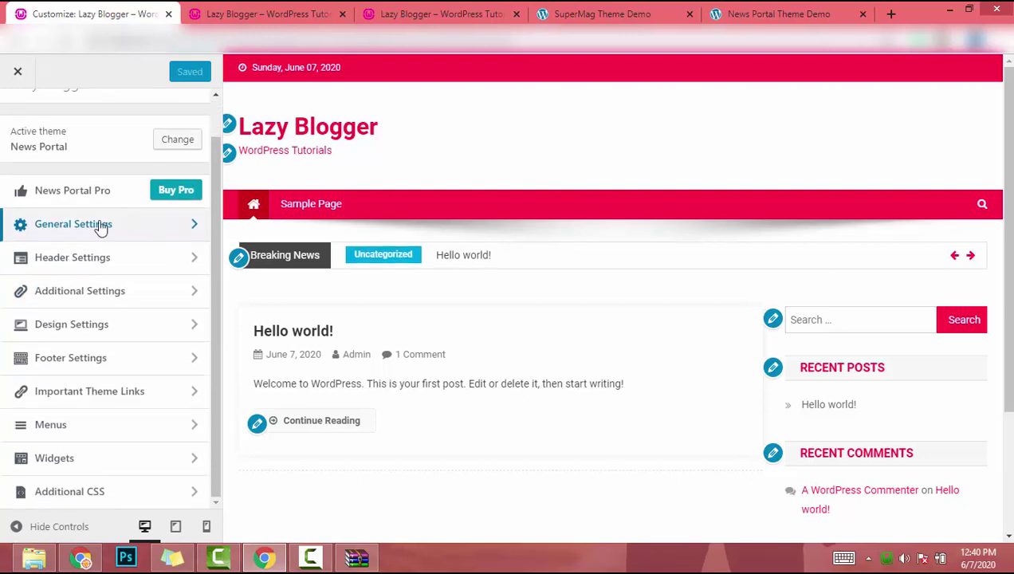
# Step: Set the site title to Lazy Blogger 101 in the Site Identity options of the General Settings
pyautogui.click(100, 224)
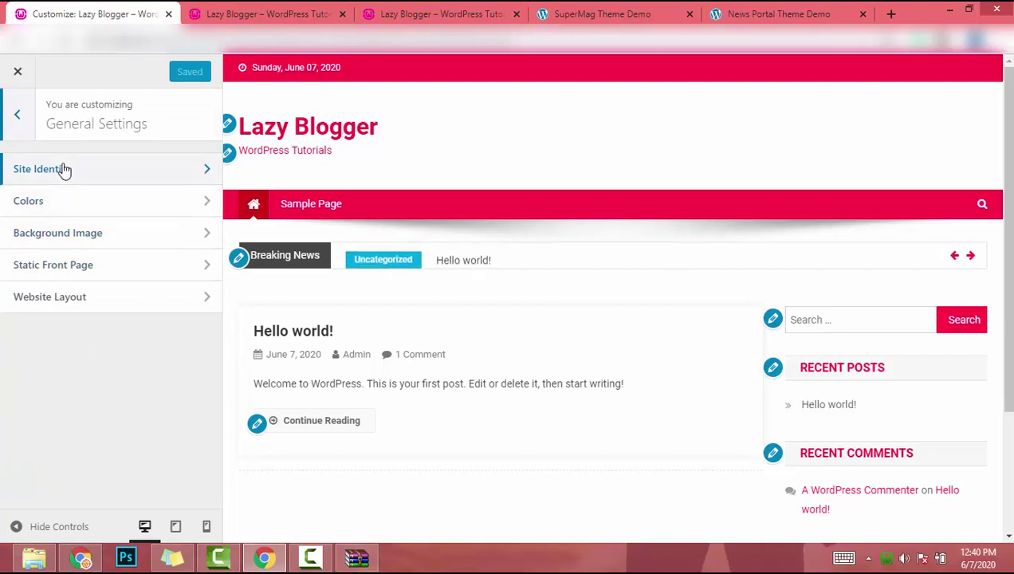
pyautogui.click(64, 169)
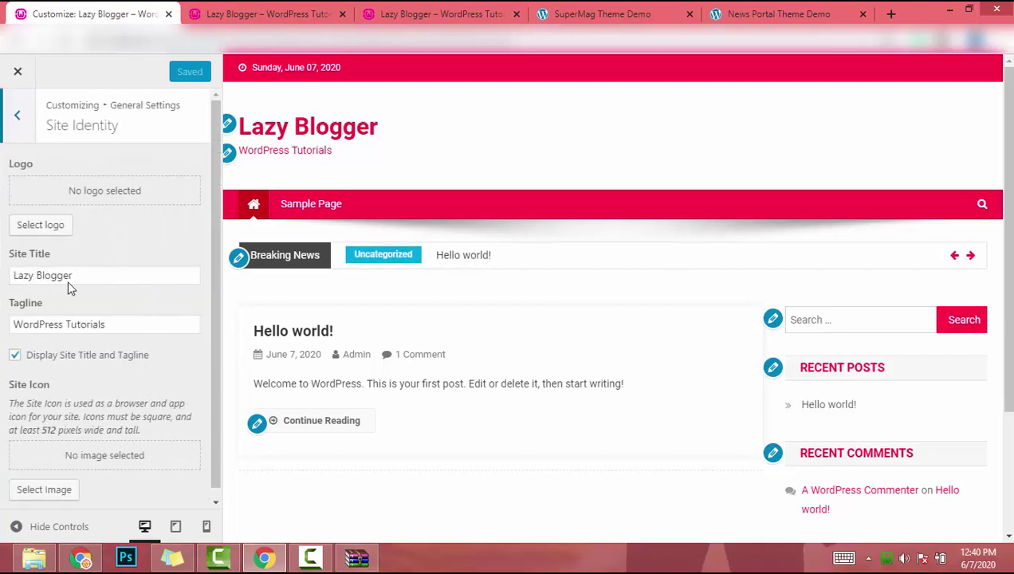
pyautogui.click(105, 272)
pyautogui.moveTo(173, 272); pyautogui.dragTo(111, 276)
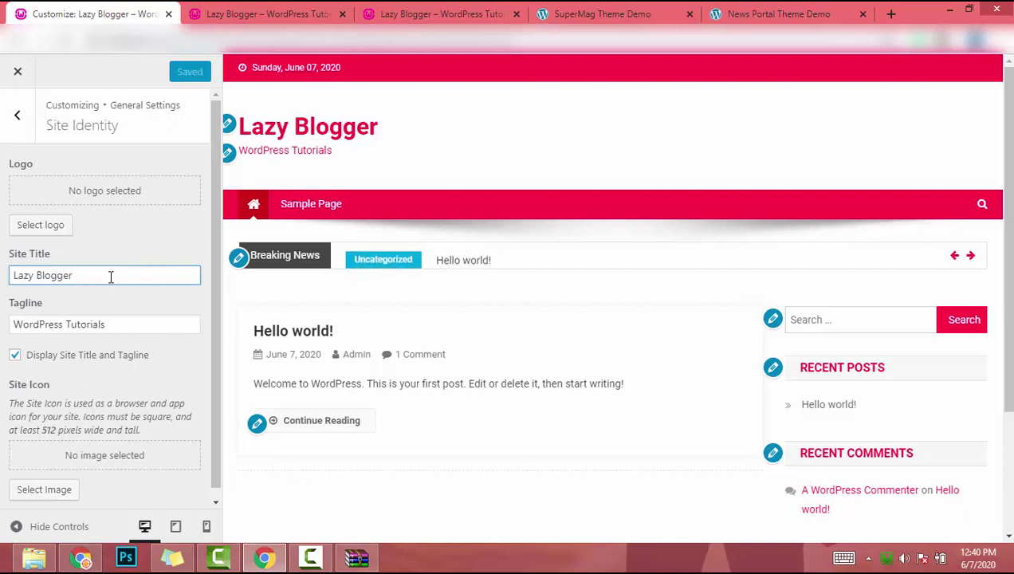
pyautogui.write('101')
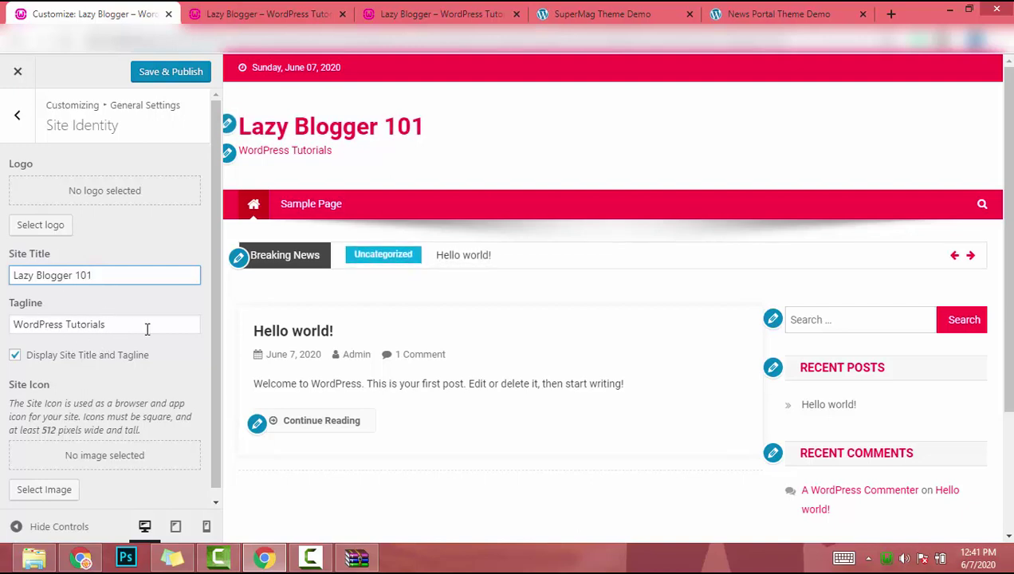
# Step: Try hiding the site title and tagline, show them again, and look at the logo upload options before leaving Site Identity
pyautogui.click(28, 360)
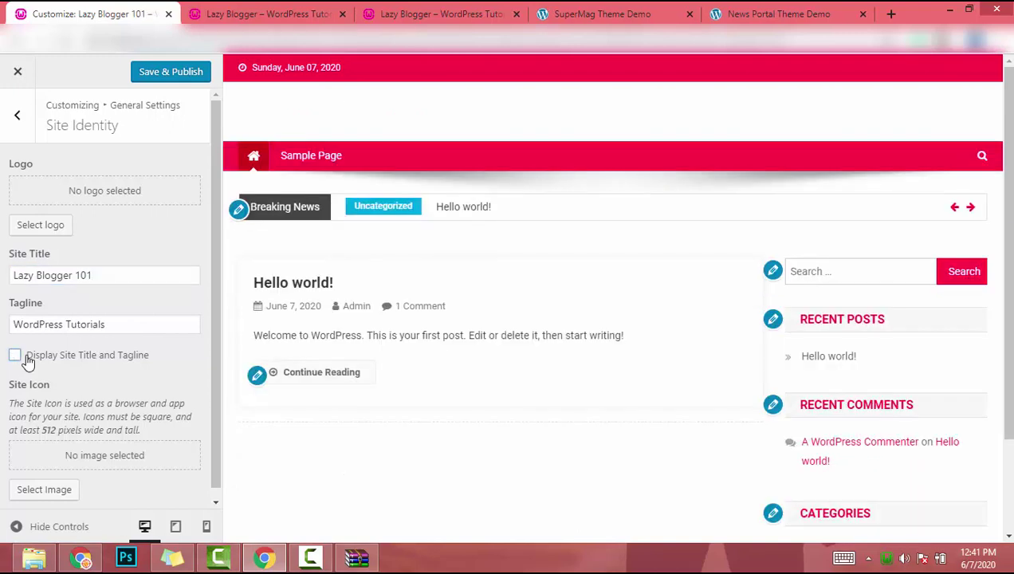
pyautogui.click(28, 361)
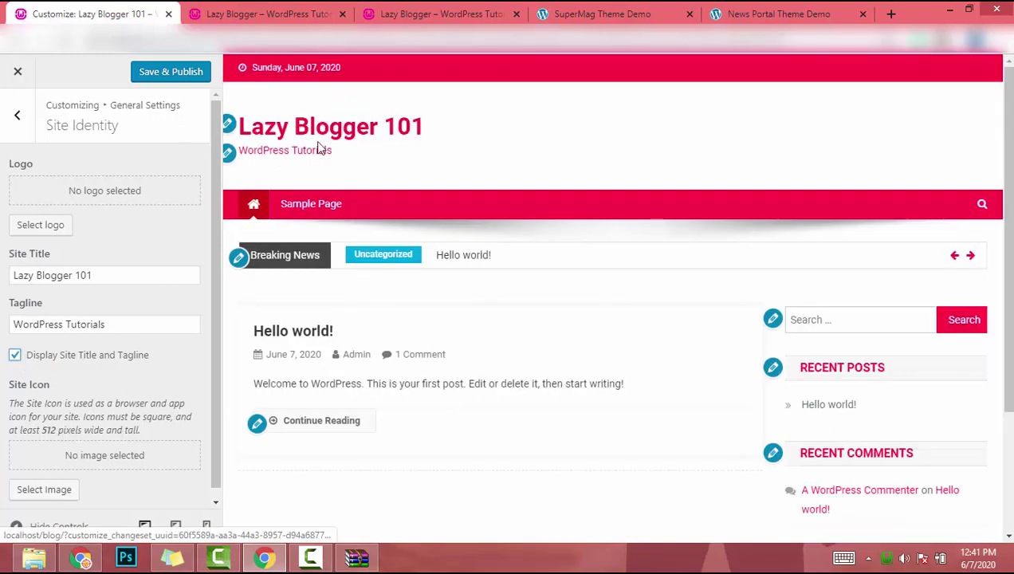
pyautogui.click(46, 229)
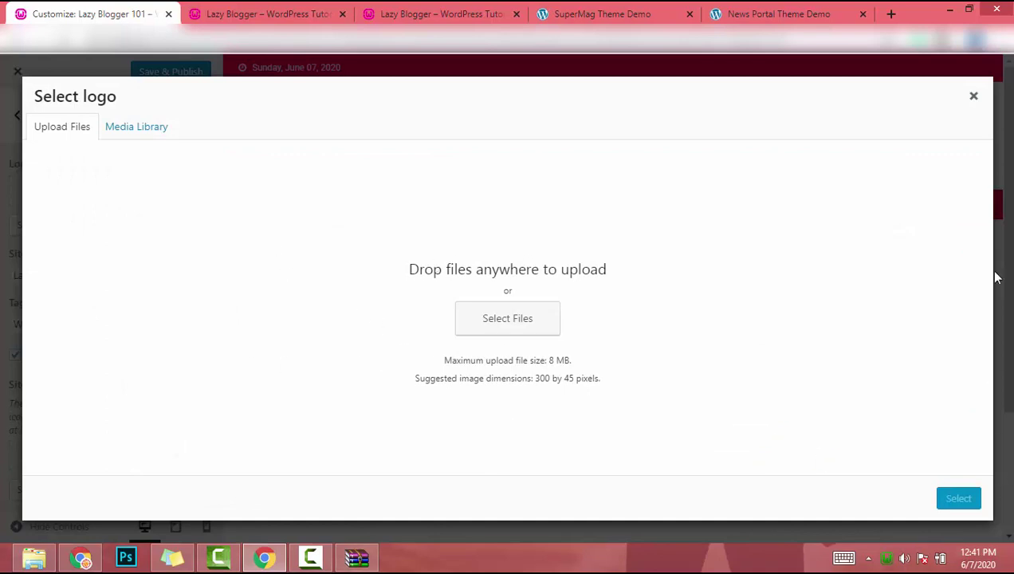
pyautogui.click(973, 96)
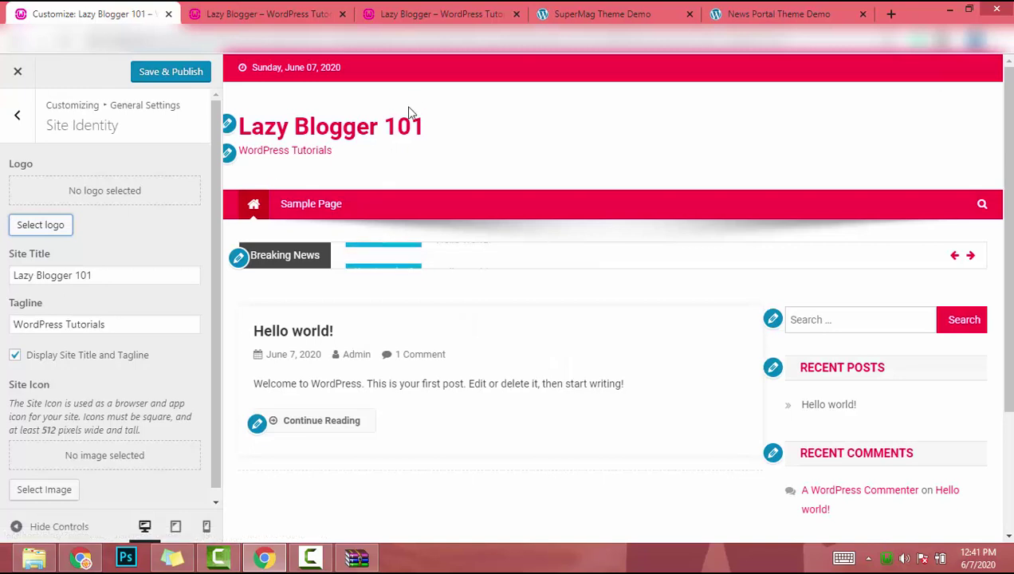
pyautogui.click(22, 132)
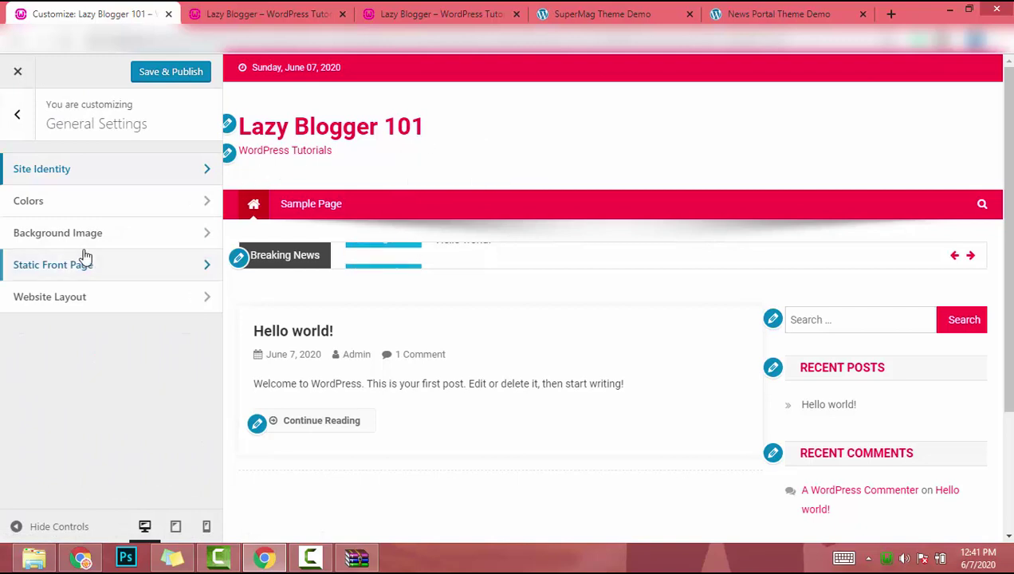
# Step: Try the blue #0292f2 as the theme color in the Colors settings, and change it back to the red #ff0245
pyautogui.click(66, 200)
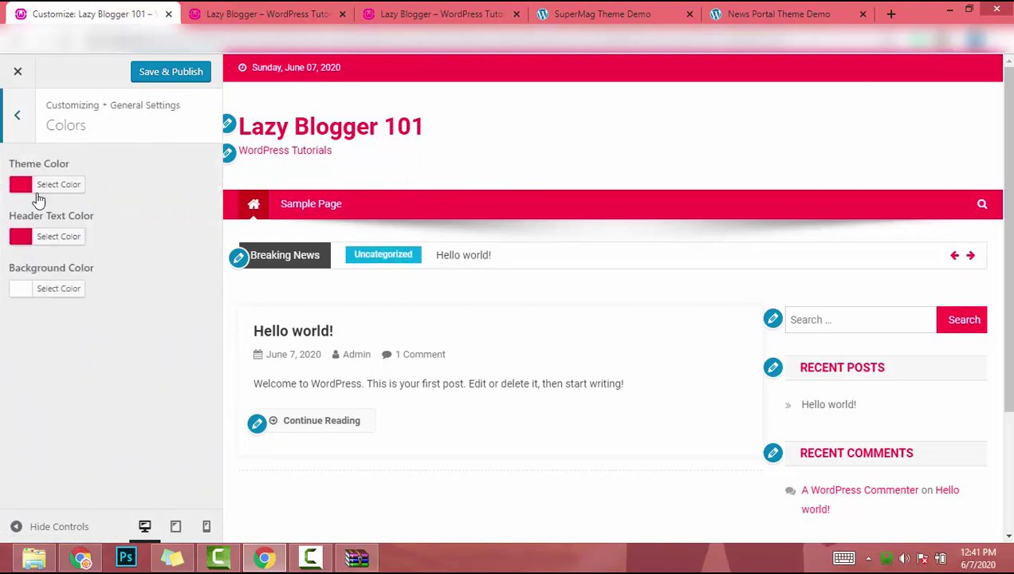
pyautogui.click(48, 185)
pyautogui.moveTo(148, 208); pyautogui.dragTo(93, 217)
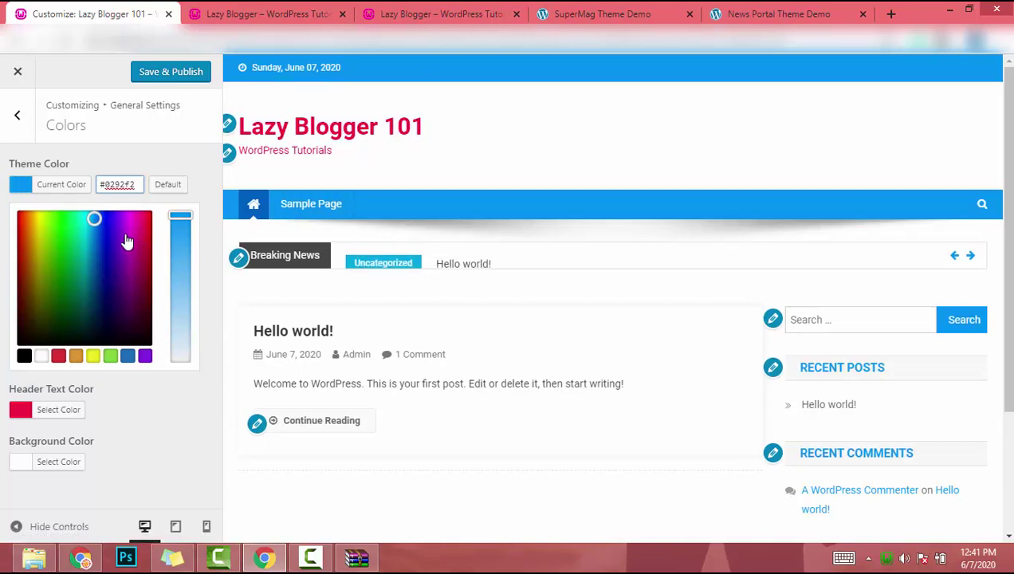
pyautogui.moveTo(126, 241); pyautogui.dragTo(146, 212)
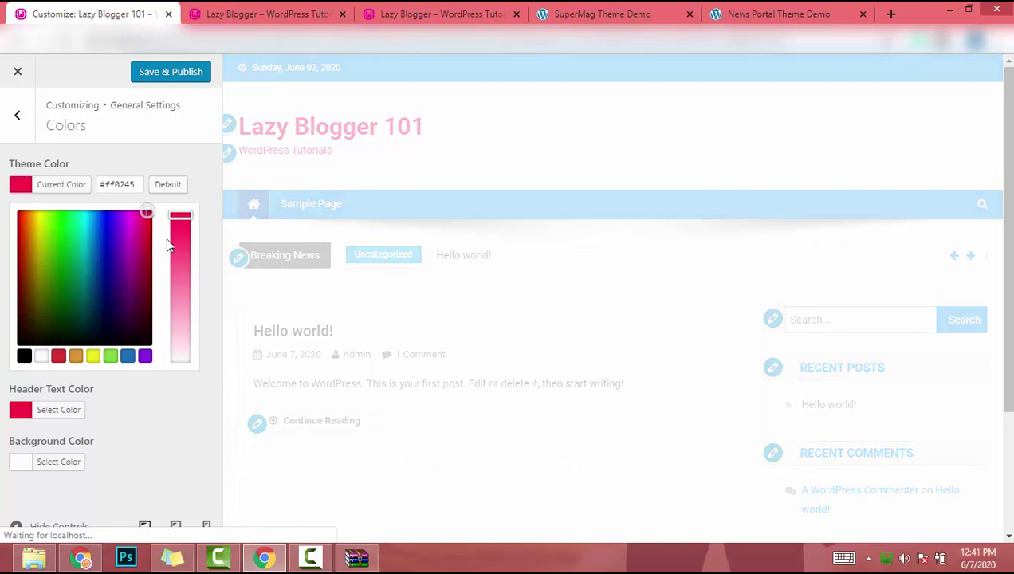
pyautogui.click(195, 184)
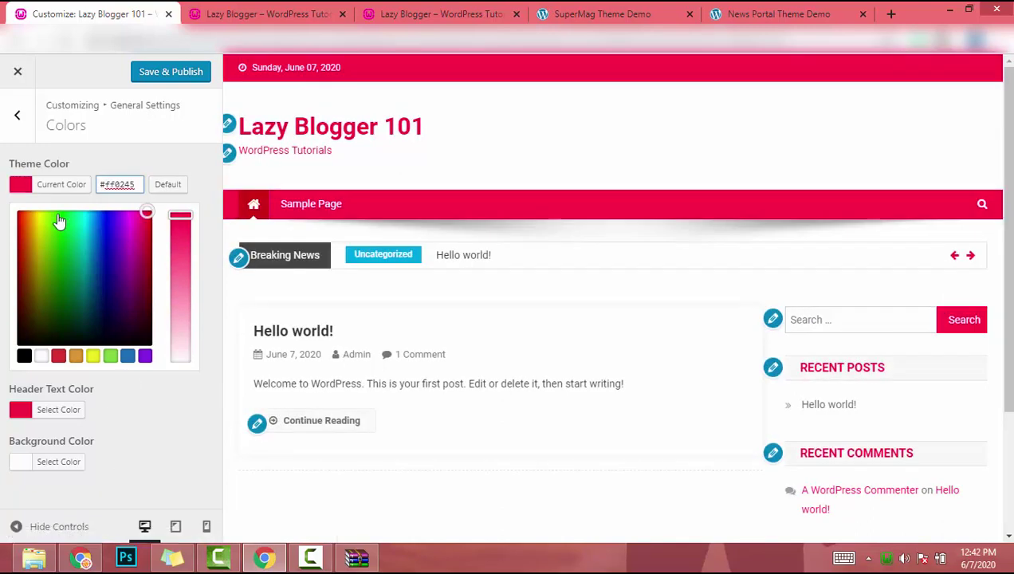
pyautogui.click(167, 167)
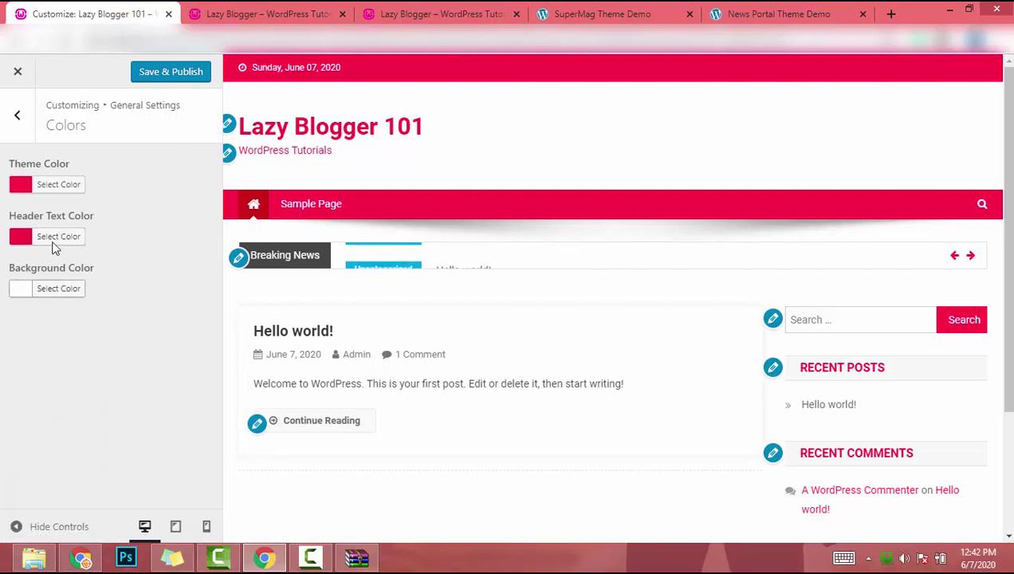
# Step: Try the blue #0252dd as the header text color, restore the default color and return to General Settings
pyautogui.click(48, 237)
pyautogui.click(99, 283)
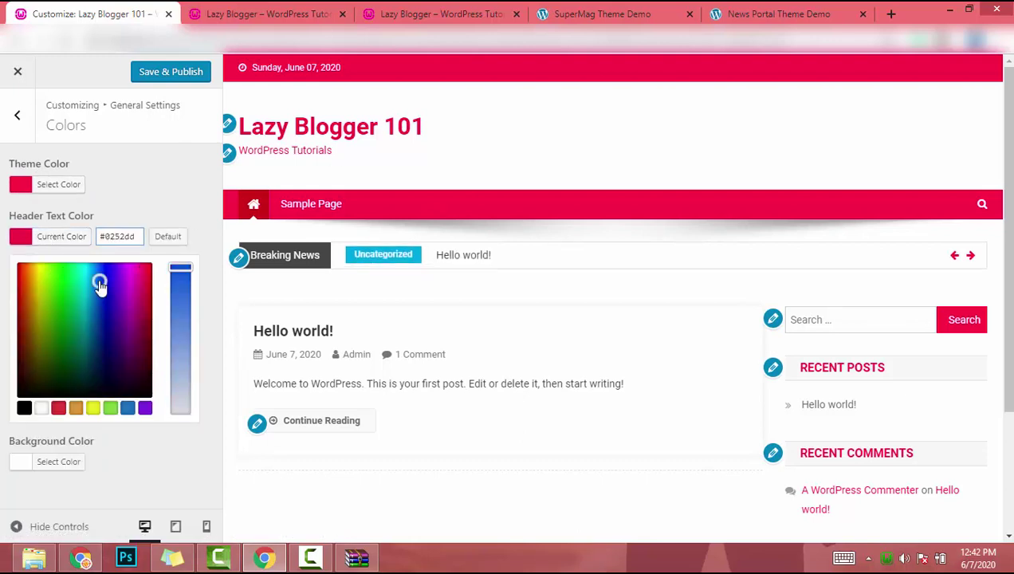
pyautogui.click(168, 236)
pyautogui.click(183, 167)
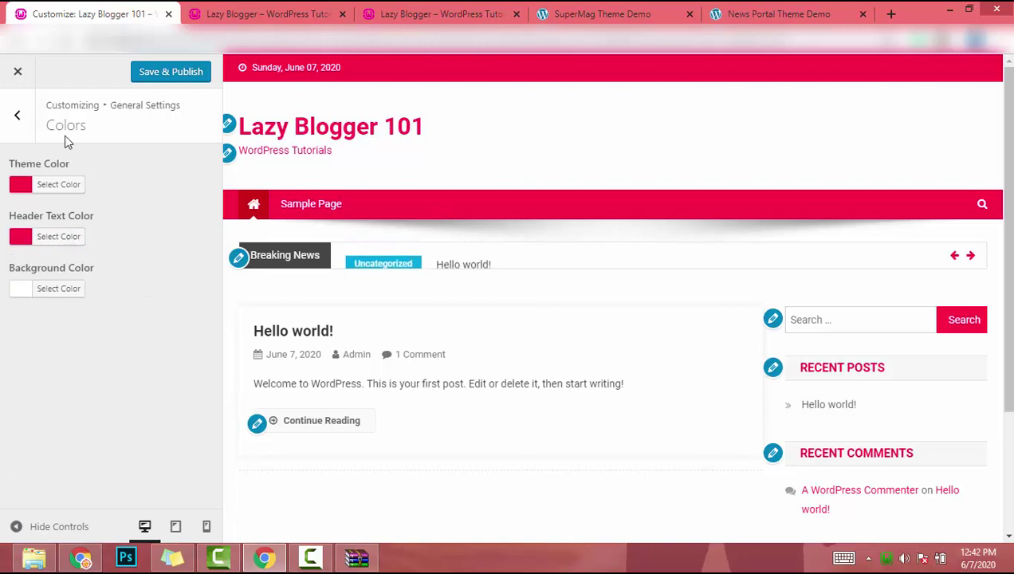
pyautogui.click(17, 128)
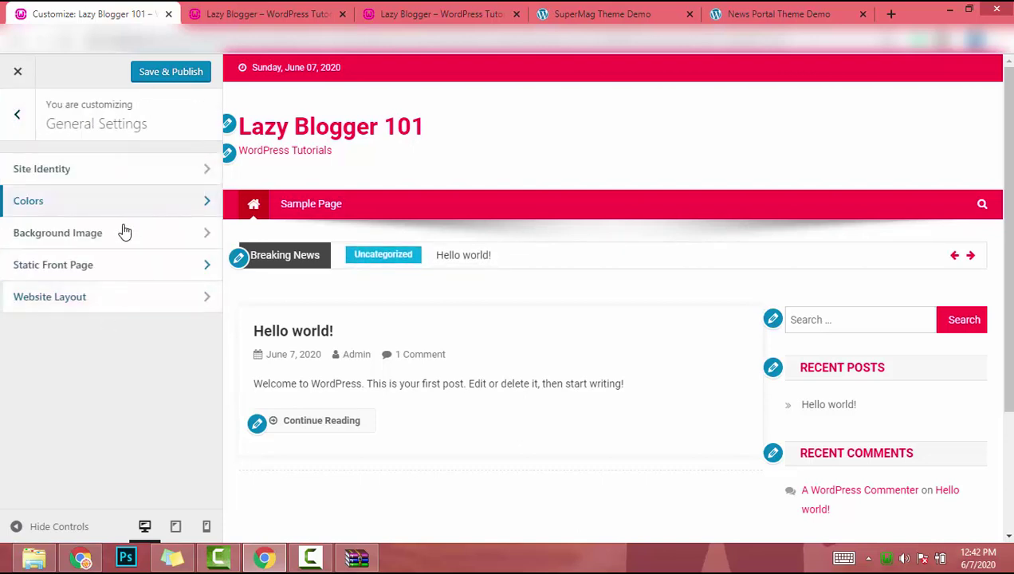
# Step: Look at the Static Front Page settings and open the Background Image settings
pyautogui.click(53, 265)
pyautogui.click(17, 114)
pyautogui.click(40, 233)
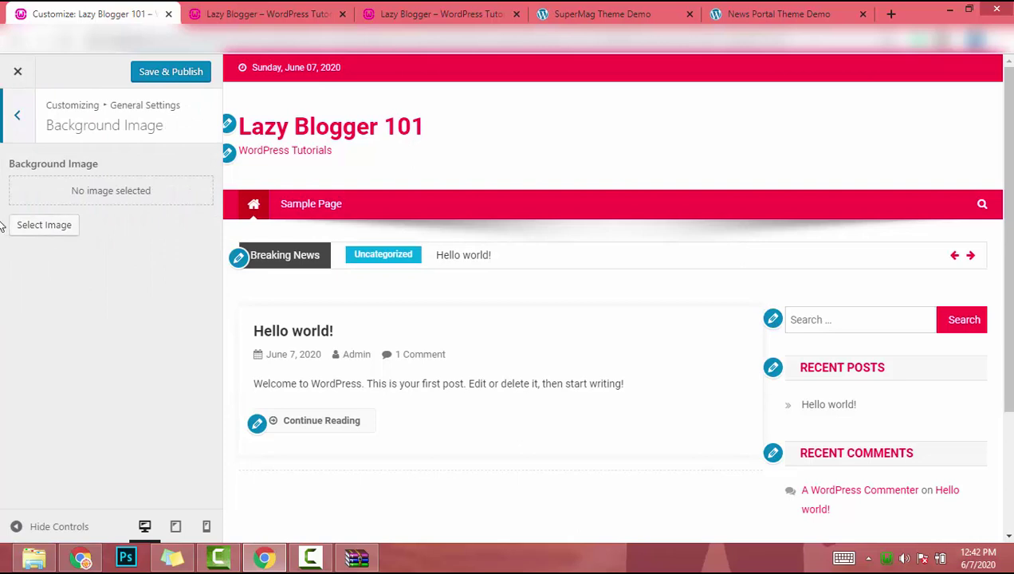
# Step: Leave the Background Image settings, look at the Static Front Page options and return to General Settings
pyautogui.click(18, 117)
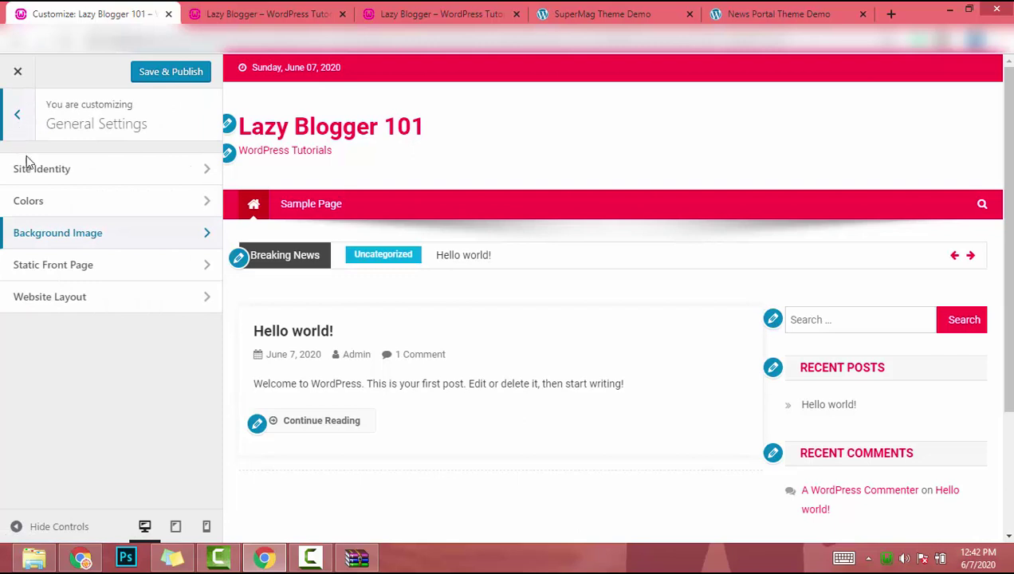
pyautogui.click(119, 264)
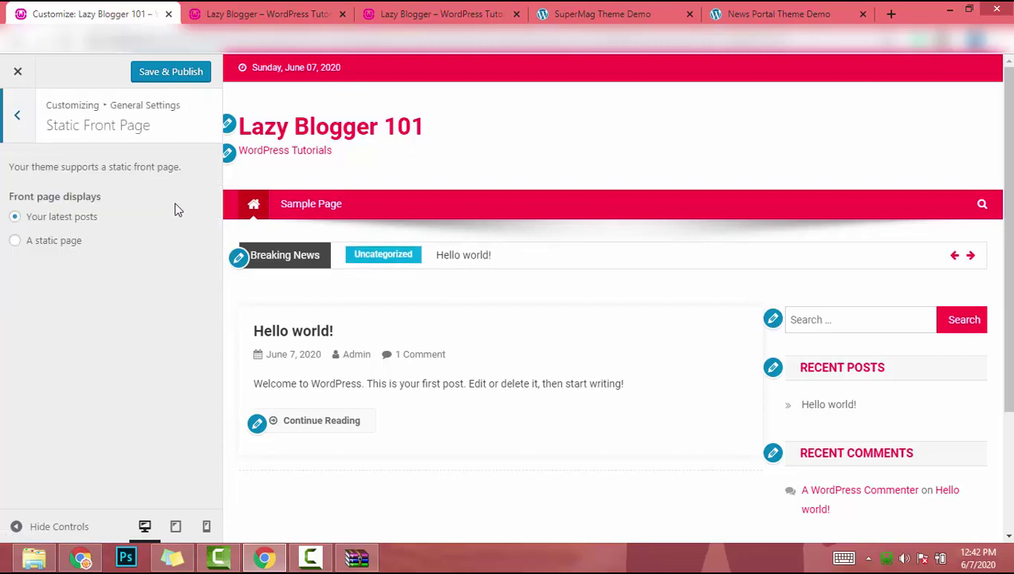
pyautogui.click(12, 134)
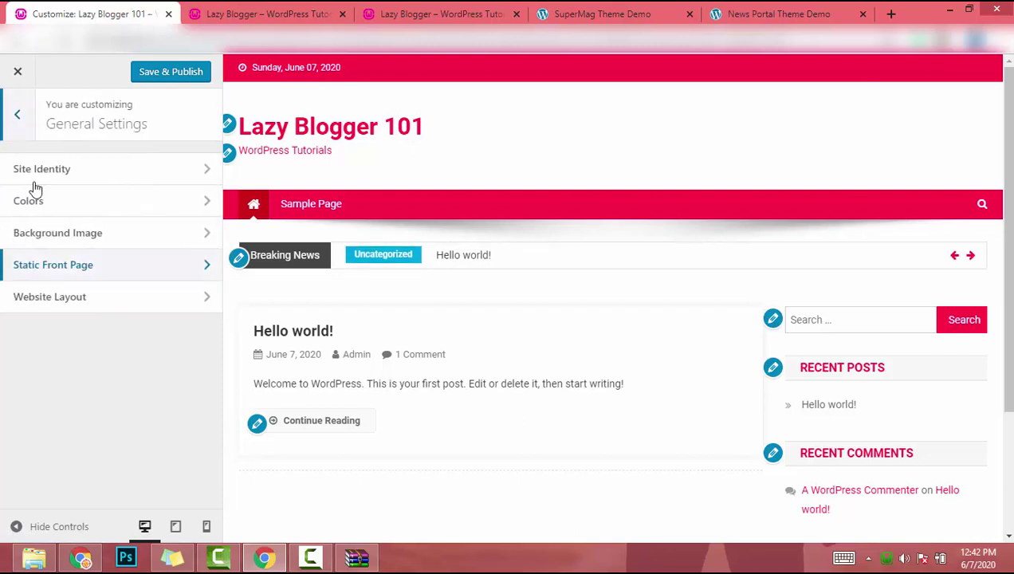
# Step: Try the Boxed Layout in the Website Layout settings and switch the site back to FullWidth Layout
pyautogui.click(59, 304)
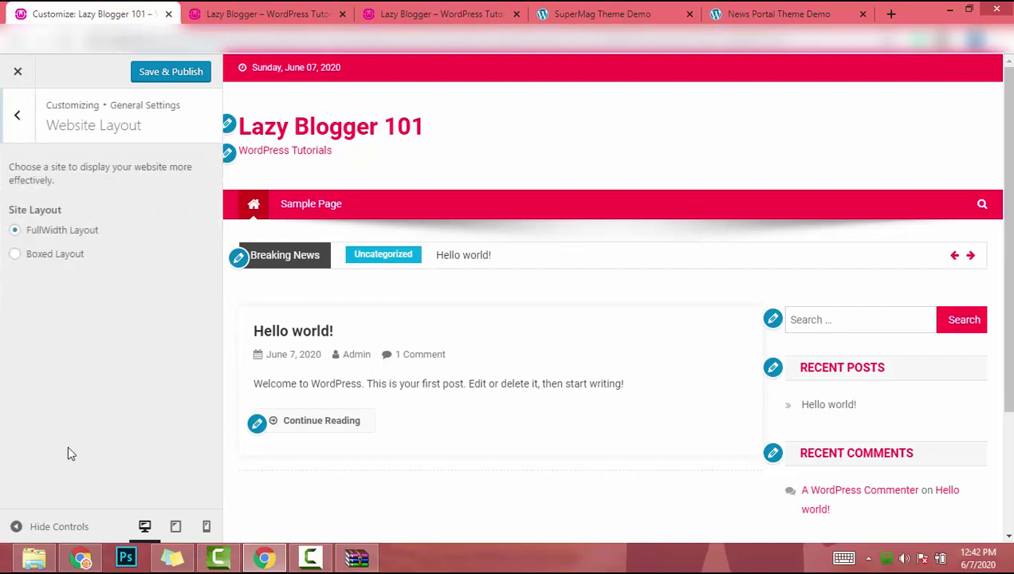
pyautogui.click(53, 255)
pyautogui.click(55, 230)
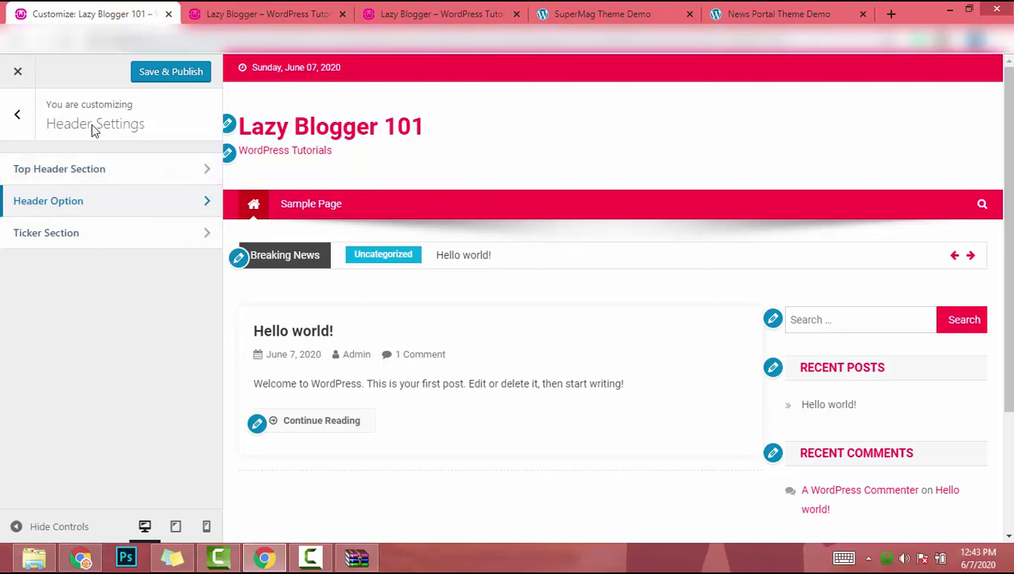
# Step: Return from Header Settings to the main customizer list, save and publish the changes, and look over the site preview
pyautogui.click(17, 114)
pyautogui.scroll(-2, 422, 173)
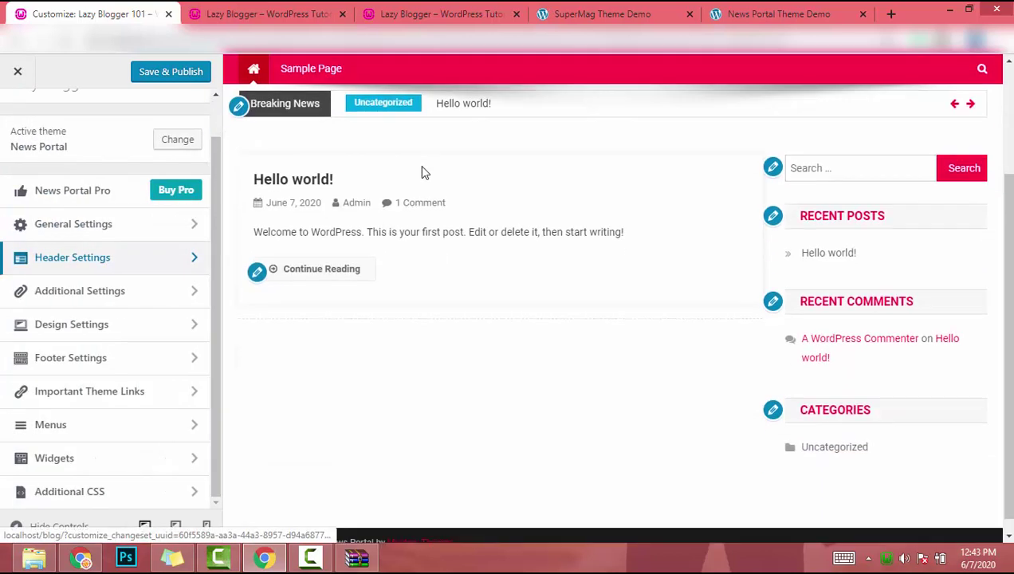
pyautogui.scroll(2, 424, 173)
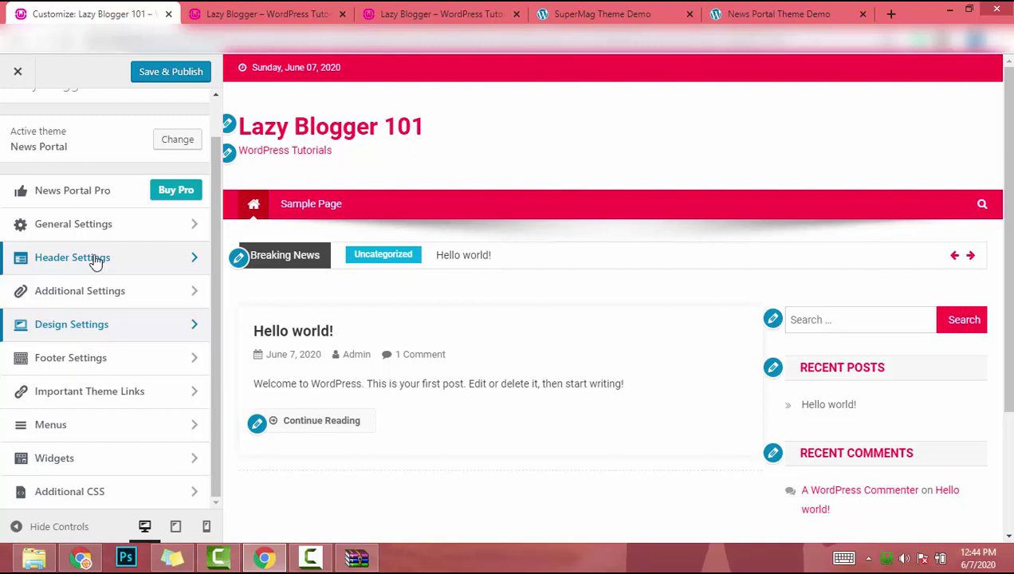
pyautogui.scroll(1, 94, 262)
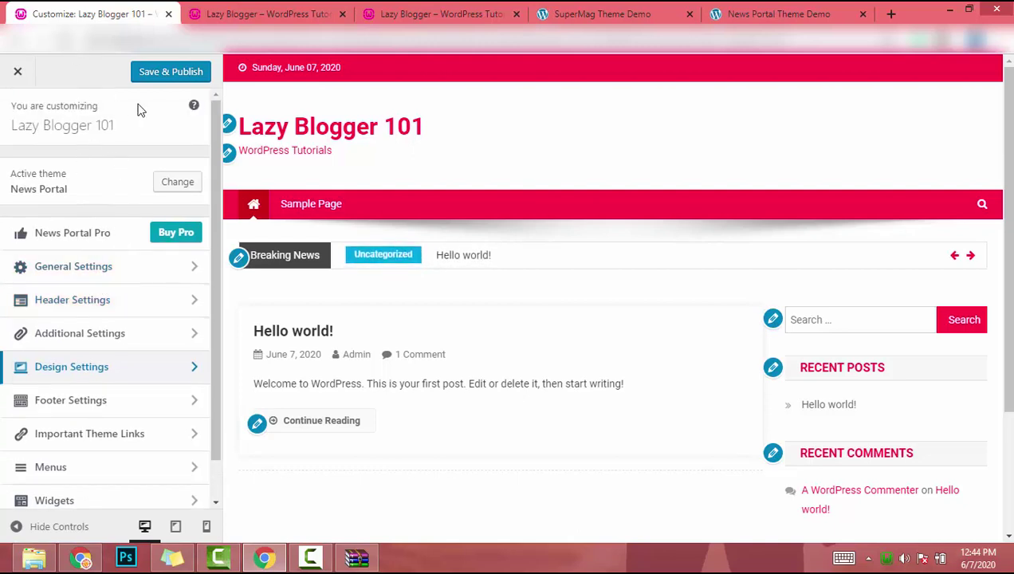
pyautogui.click(174, 74)
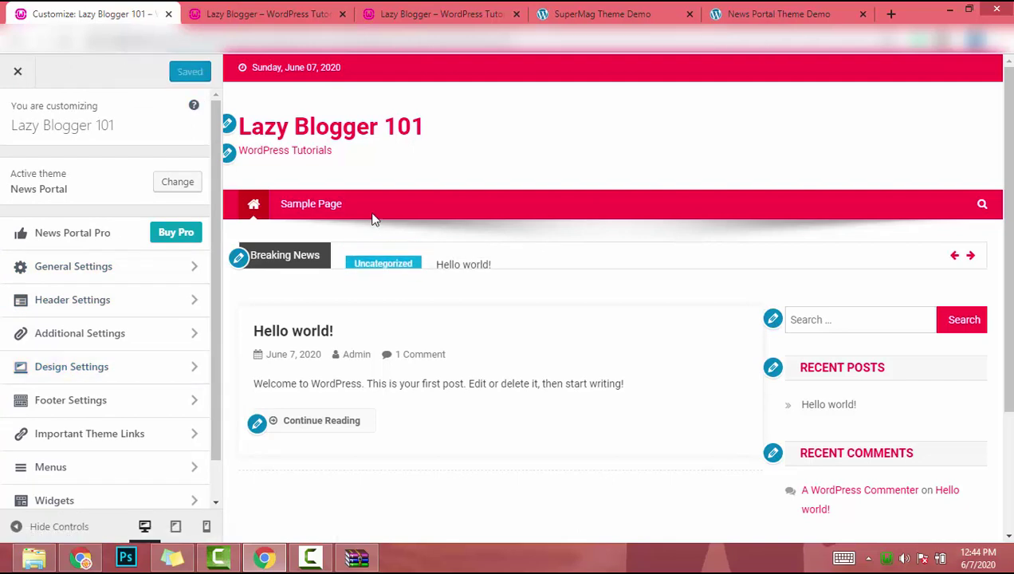
pyautogui.scroll(-2, 397, 193)
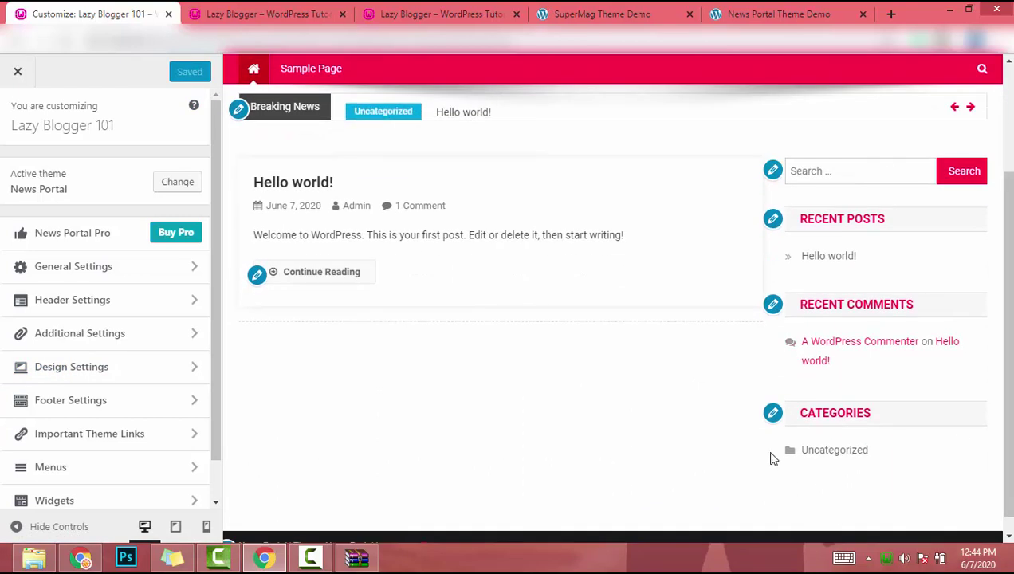
pyautogui.scroll(2, 834, 364)
# Step: Open the Sidebar area in the Widgets settings and remove its Search widget
pyautogui.scroll(-1, 68, 366)
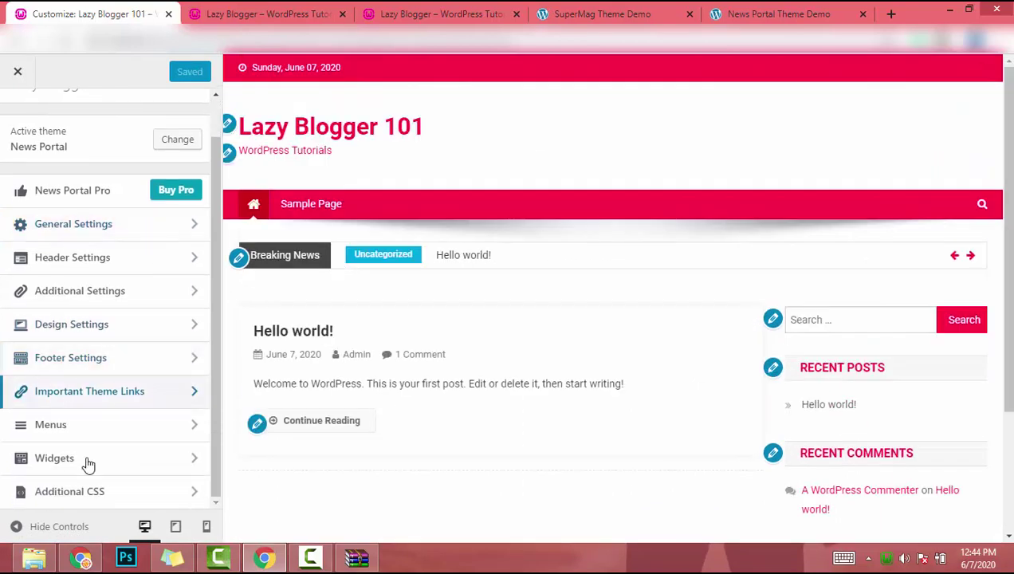
pyautogui.click(74, 459)
pyautogui.press('Escape')
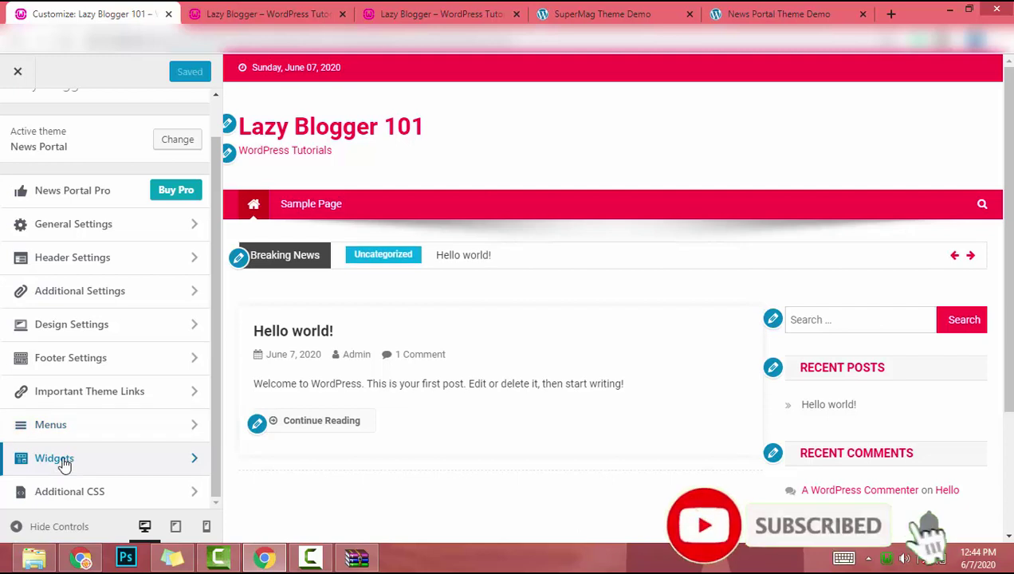
pyautogui.click(64, 461)
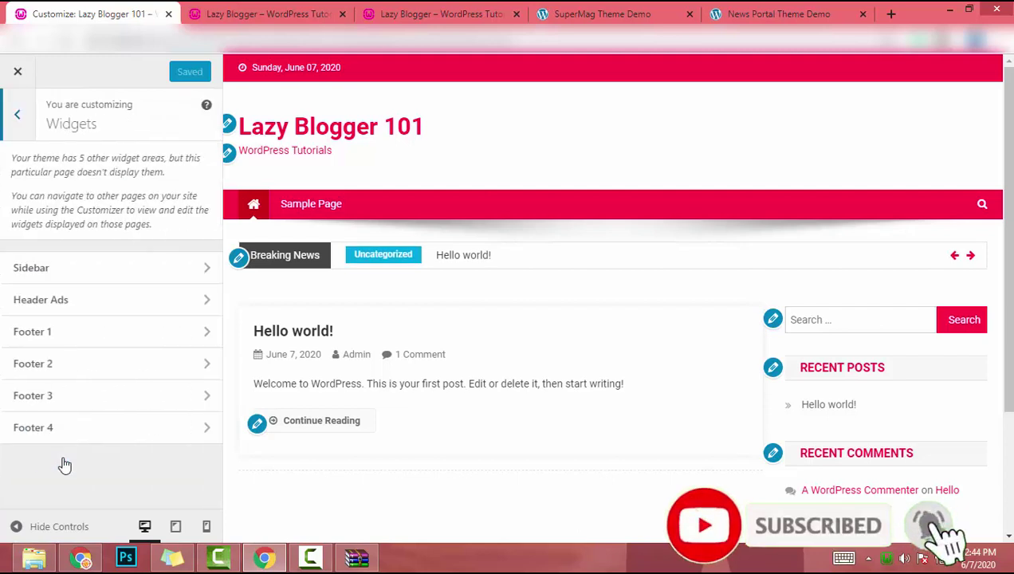
pyautogui.click(43, 272)
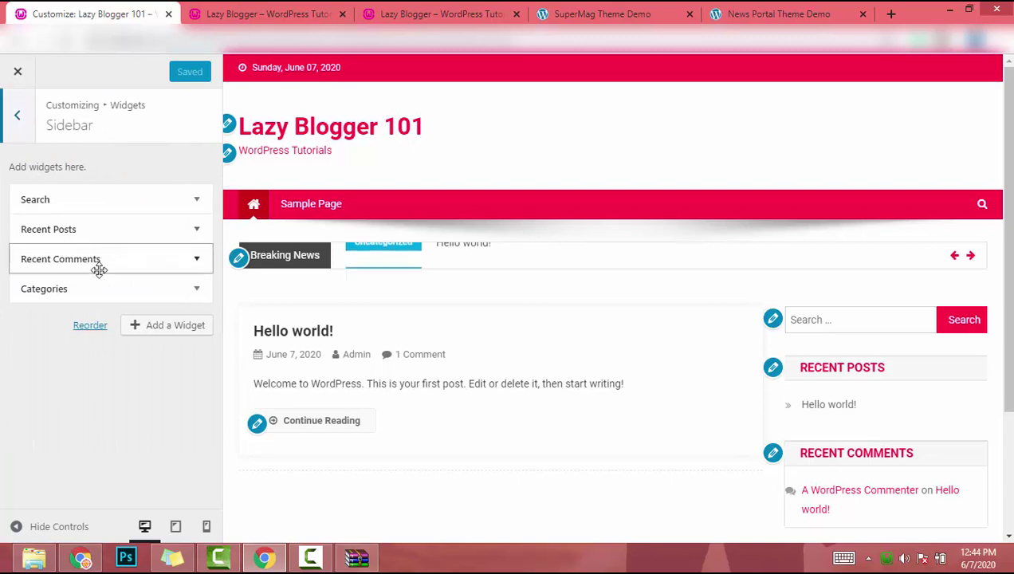
pyautogui.click(129, 198)
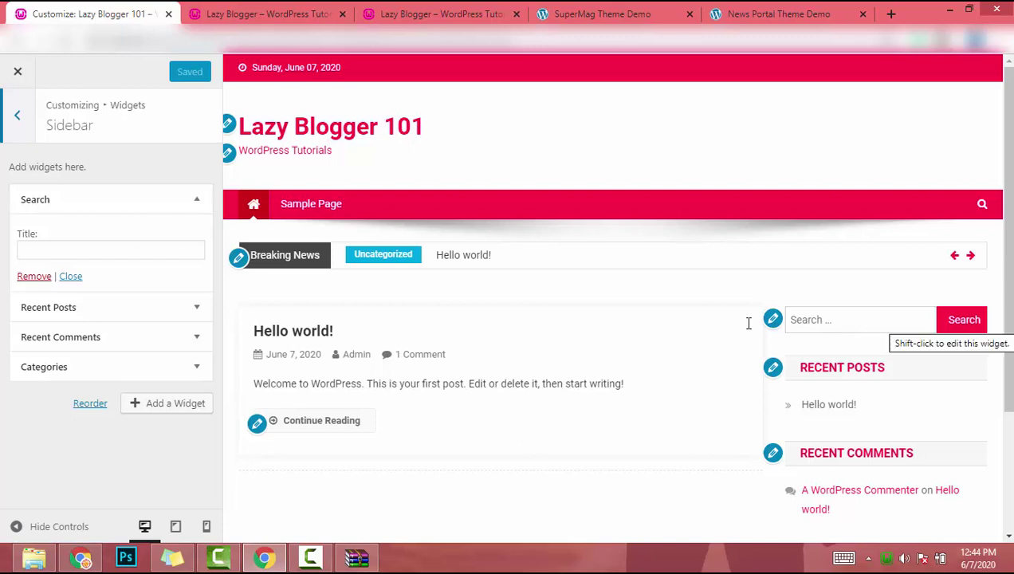
pyautogui.click(29, 279)
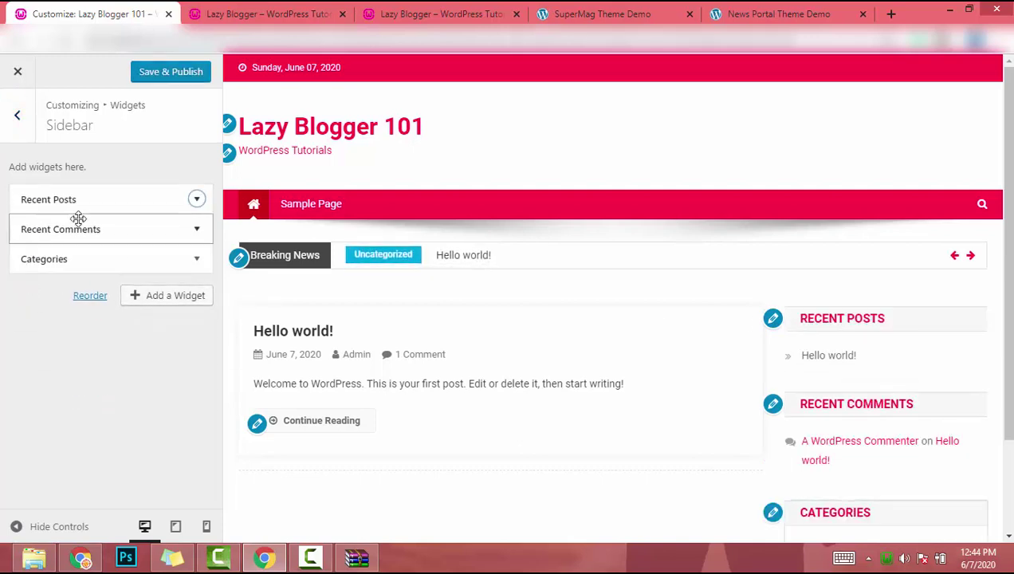
# Step: Look at the options of the Recent Posts and Recent Comments widgets and compare the sidebar widgets with the preview
pyautogui.click(191, 200)
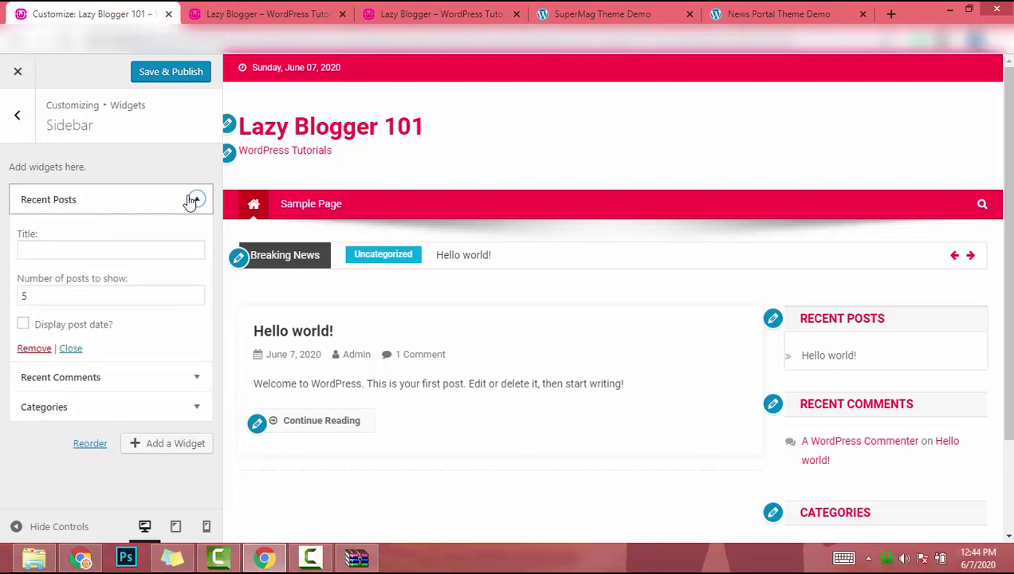
pyautogui.click(192, 199)
pyautogui.click(103, 227)
pyautogui.click(96, 229)
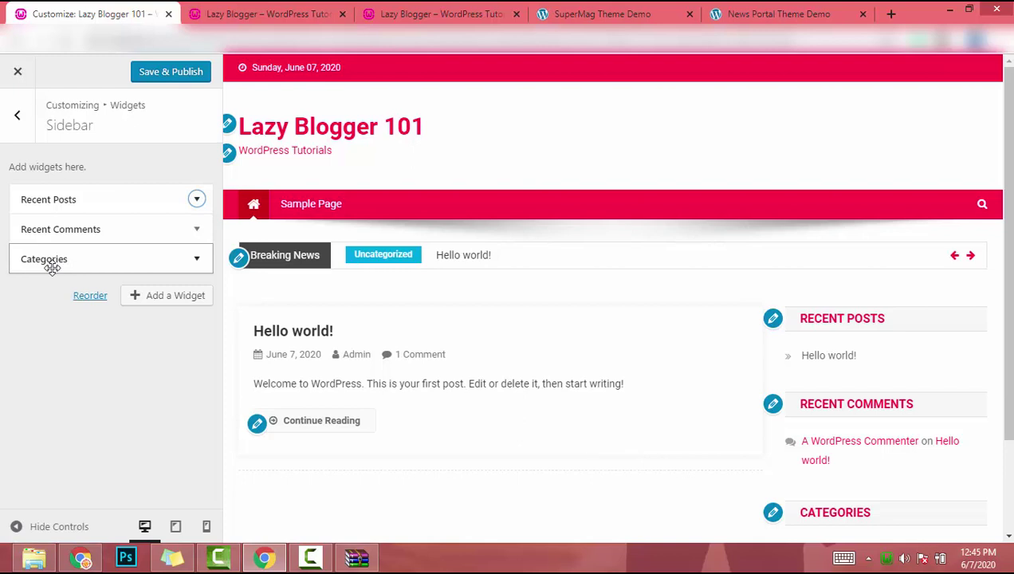
pyautogui.scroll(-2, 788, 409)
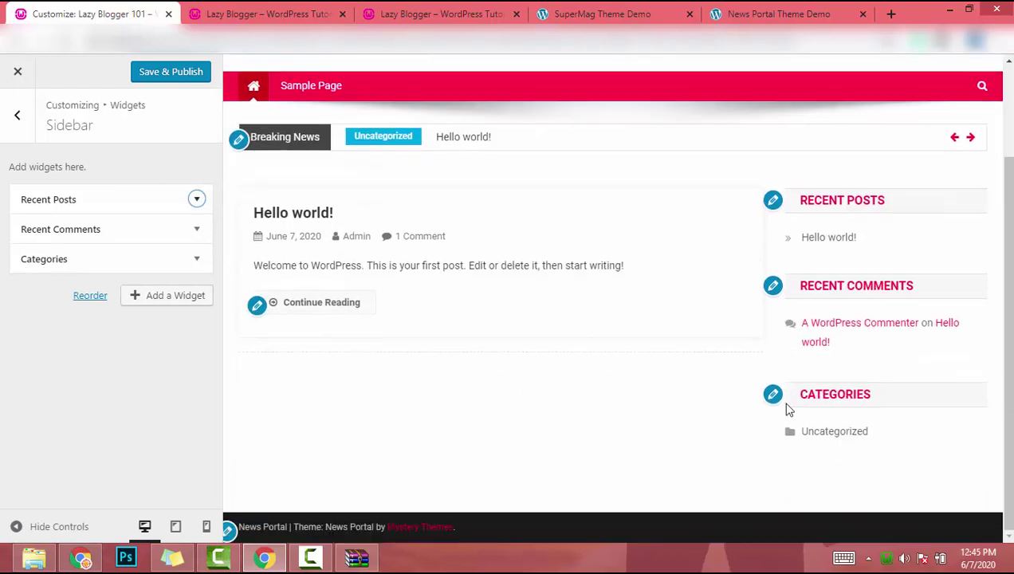
# Step: Browse the available widgets and add the NP: Carousel widget to the Sidebar
pyautogui.click(174, 299)
pyautogui.scroll(-5, 361, 153)
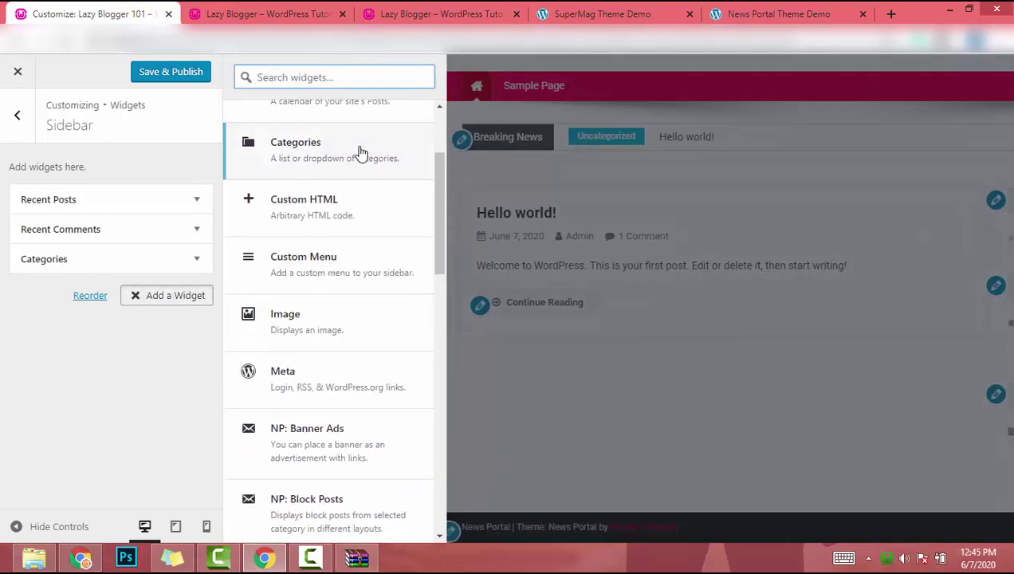
pyautogui.scroll(-5, 361, 153)
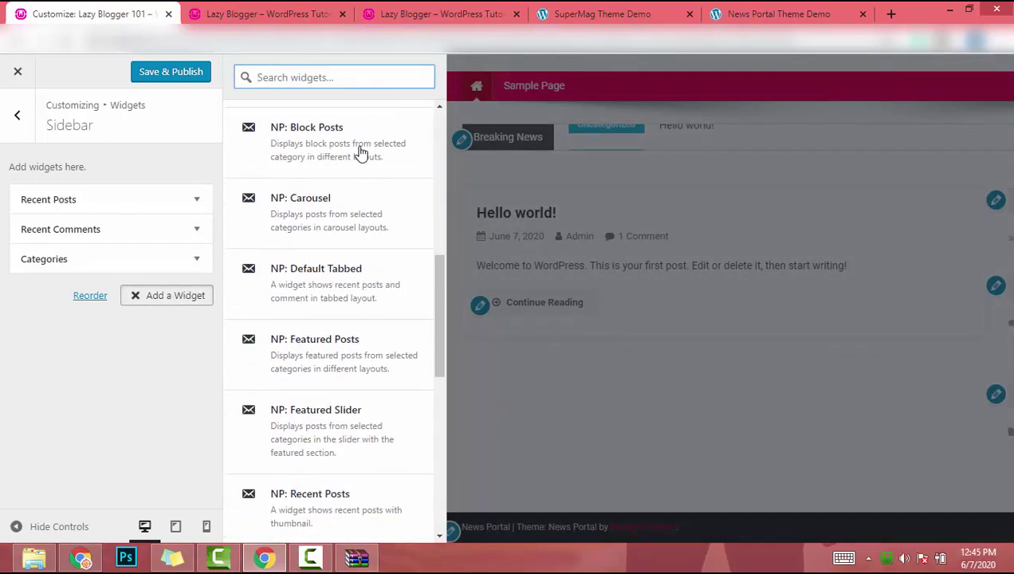
pyautogui.scroll(-4, 361, 153)
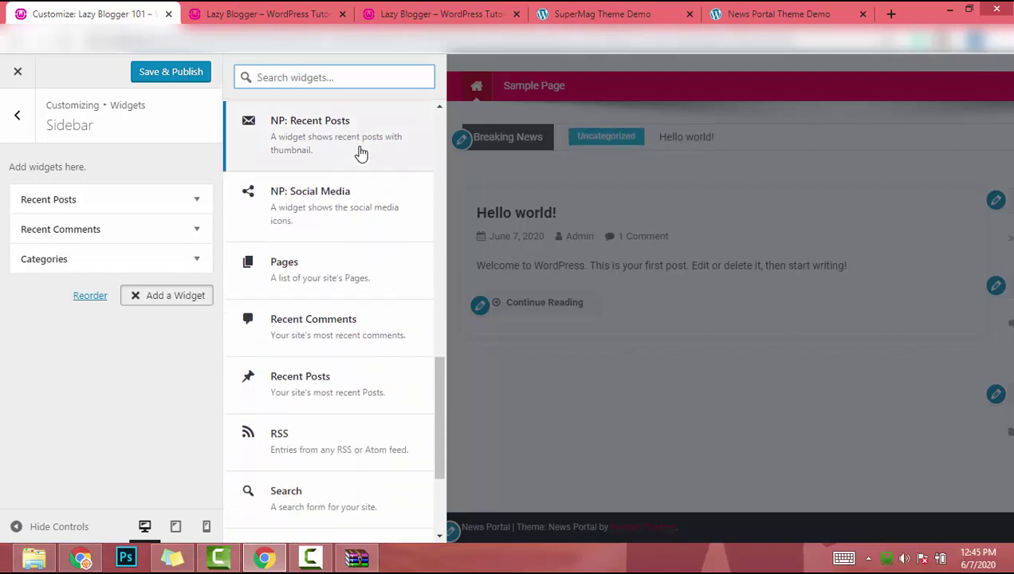
pyautogui.scroll(-1, 288, 358)
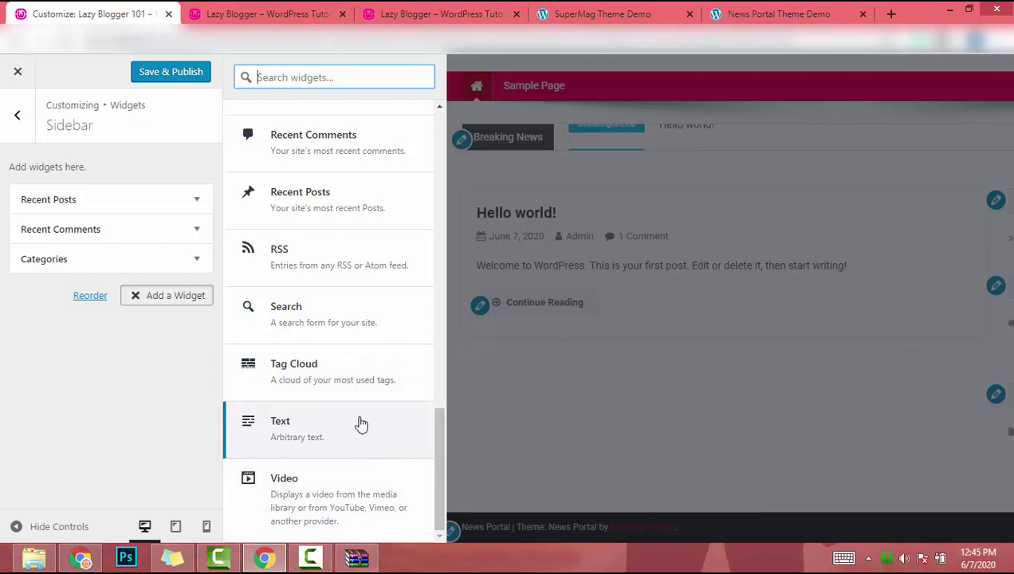
pyautogui.scroll(7, 358, 423)
pyautogui.scroll(8, 360, 423)
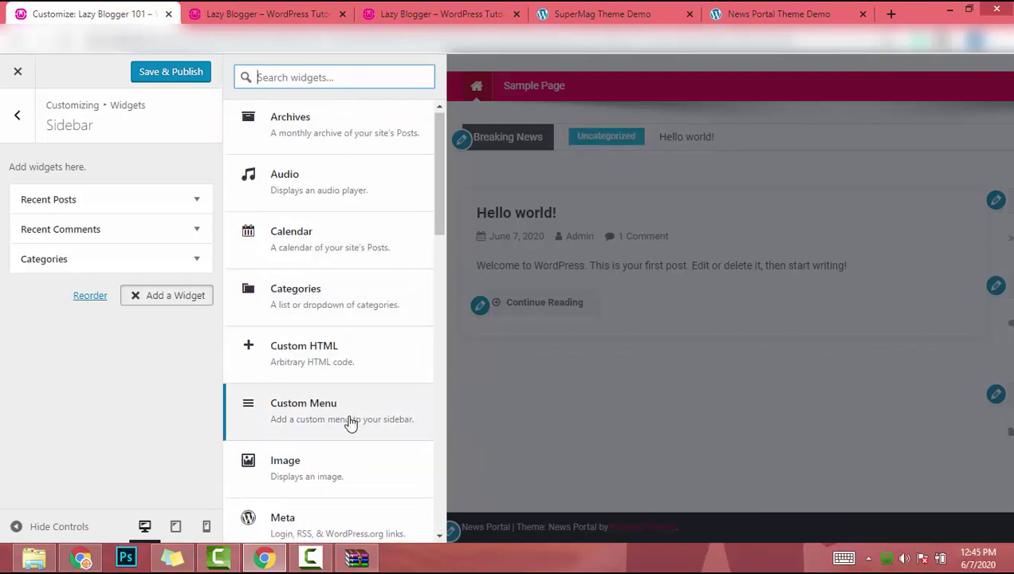
pyautogui.scroll(-2, 351, 420)
pyautogui.scroll(-5, 297, 381)
pyautogui.click(301, 215)
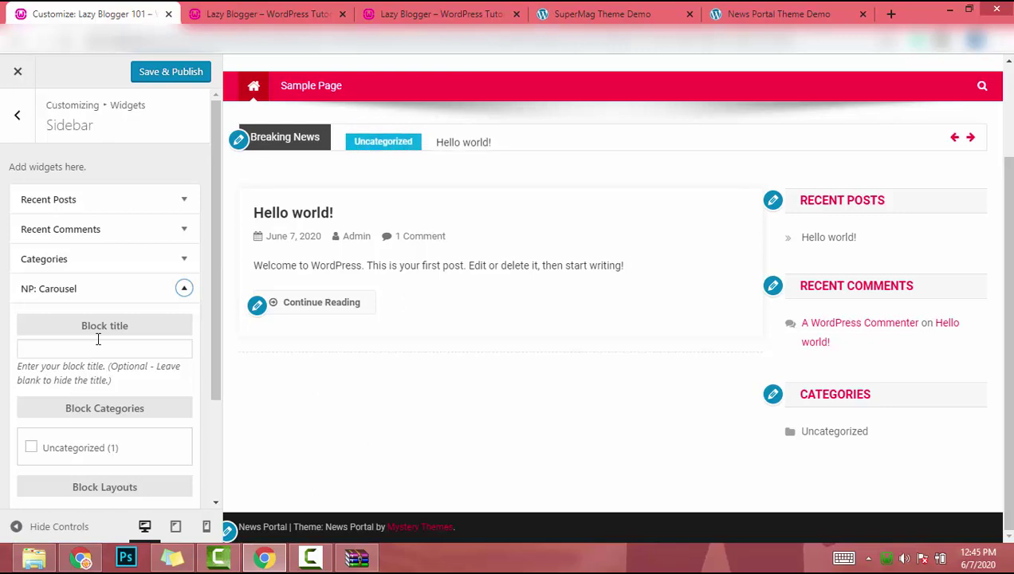
# Step: Review the NP: Carousel widget's title, category and layout options, collapse it, and save and publish the sidebar changes
pyautogui.scroll(3, 588, 287)
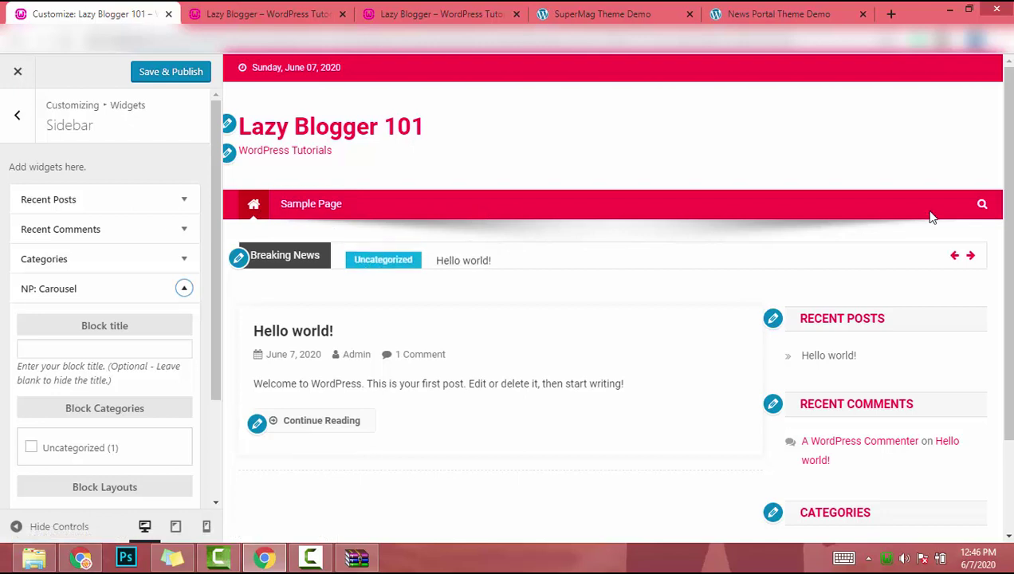
pyautogui.scroll(-3, 88, 308)
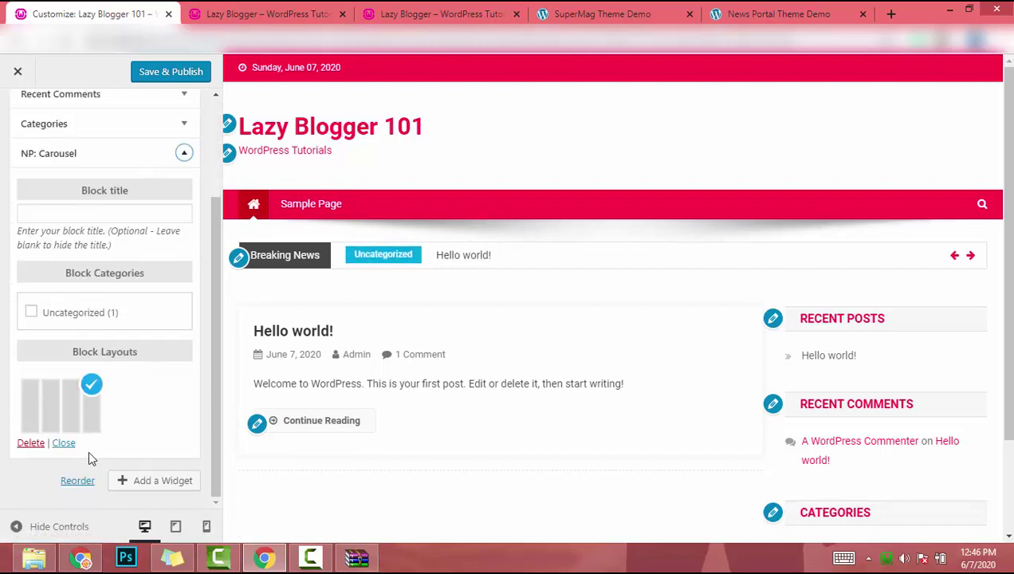
pyautogui.scroll(3, 196, 414)
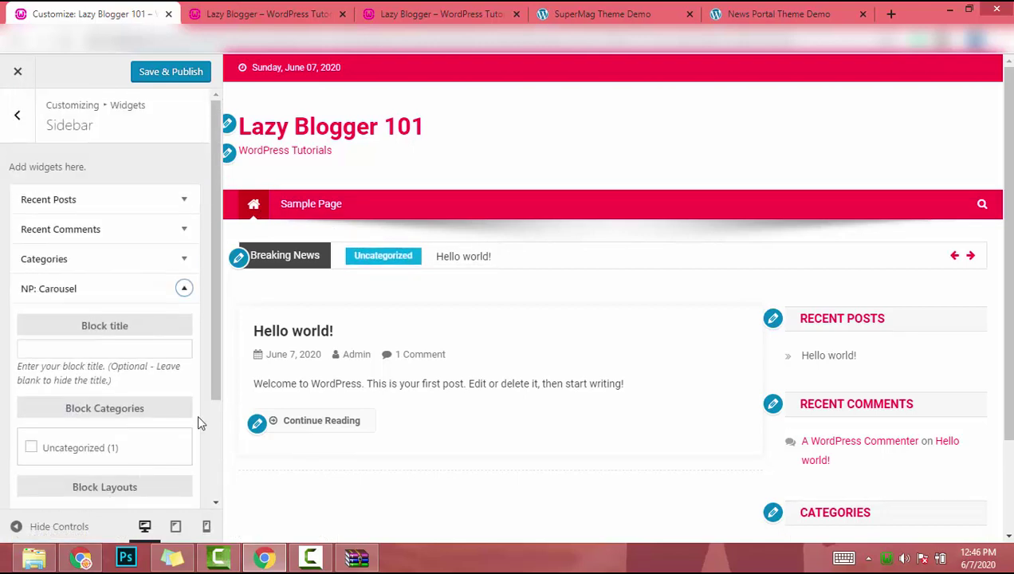
pyautogui.click(185, 290)
pyautogui.click(158, 74)
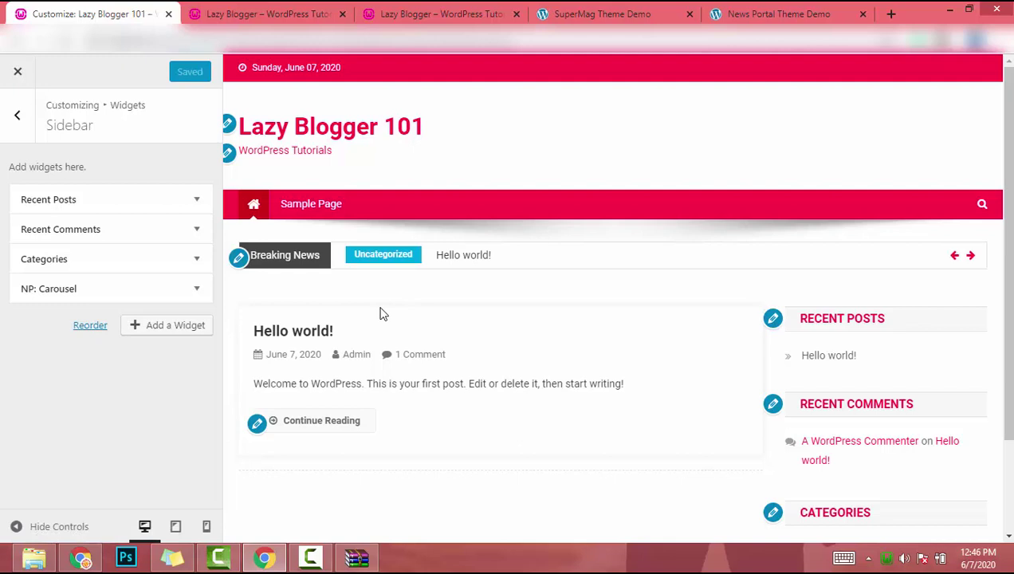
# Step: Leave the Widgets settings and open the News Portal documentation from the Important Theme Links
pyautogui.click(18, 129)
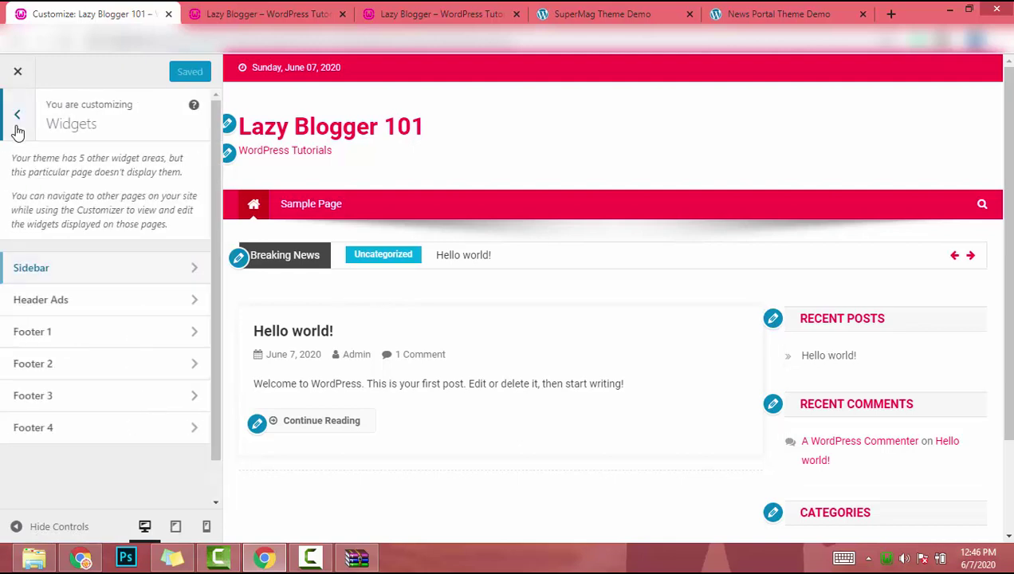
pyautogui.click(18, 128)
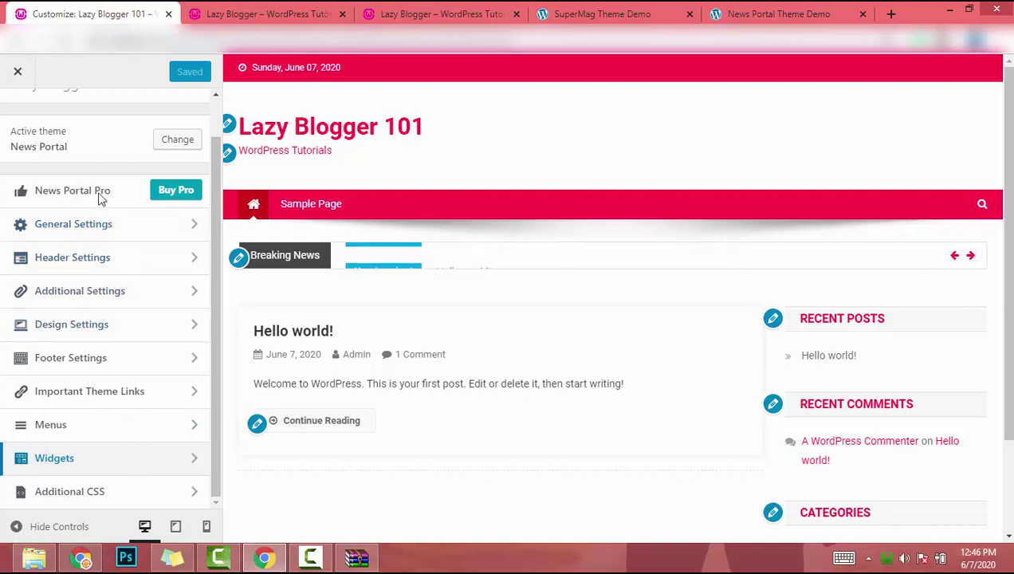
pyautogui.click(101, 410)
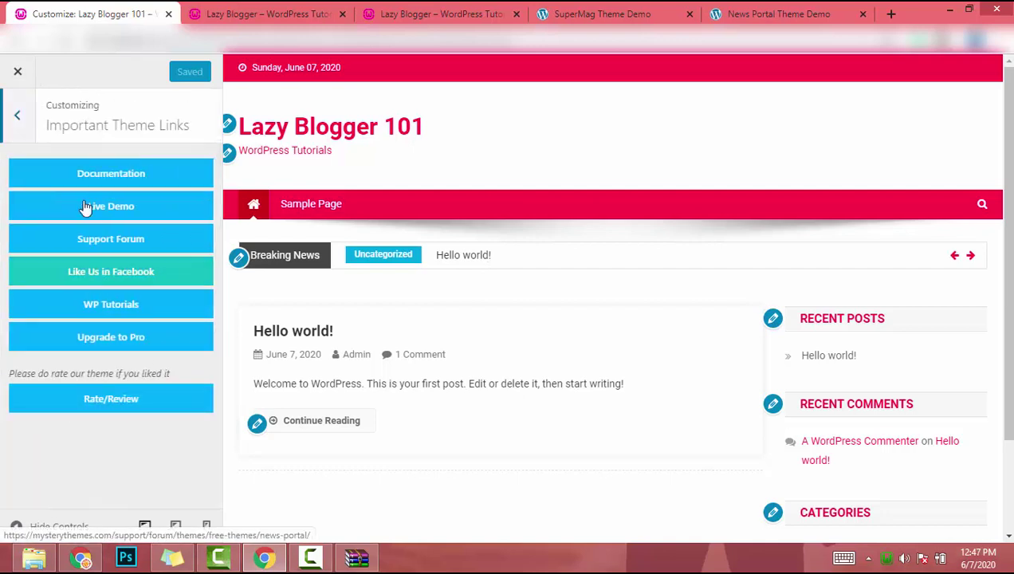
pyautogui.click(115, 180)
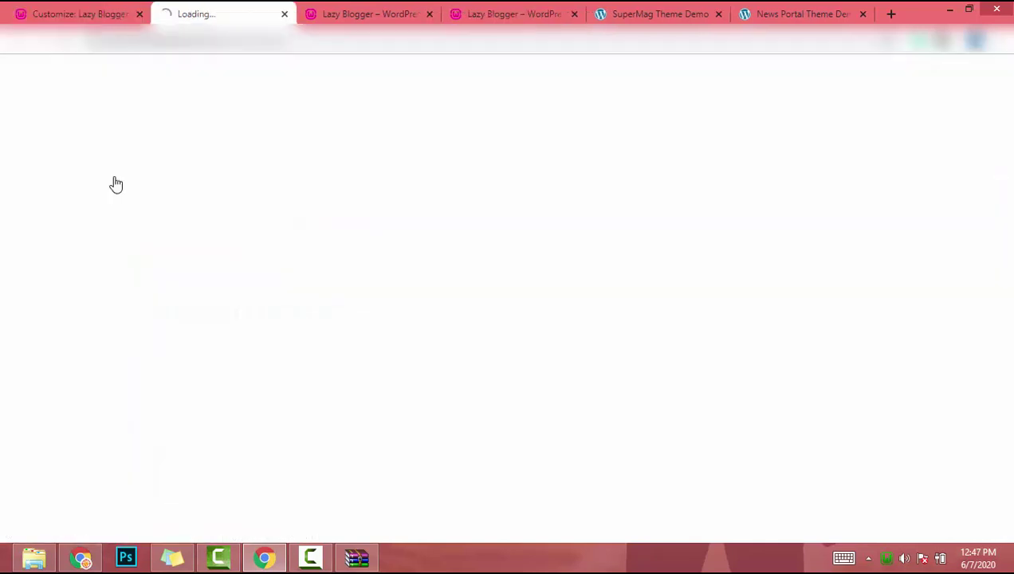
pyautogui.click(75, 12)
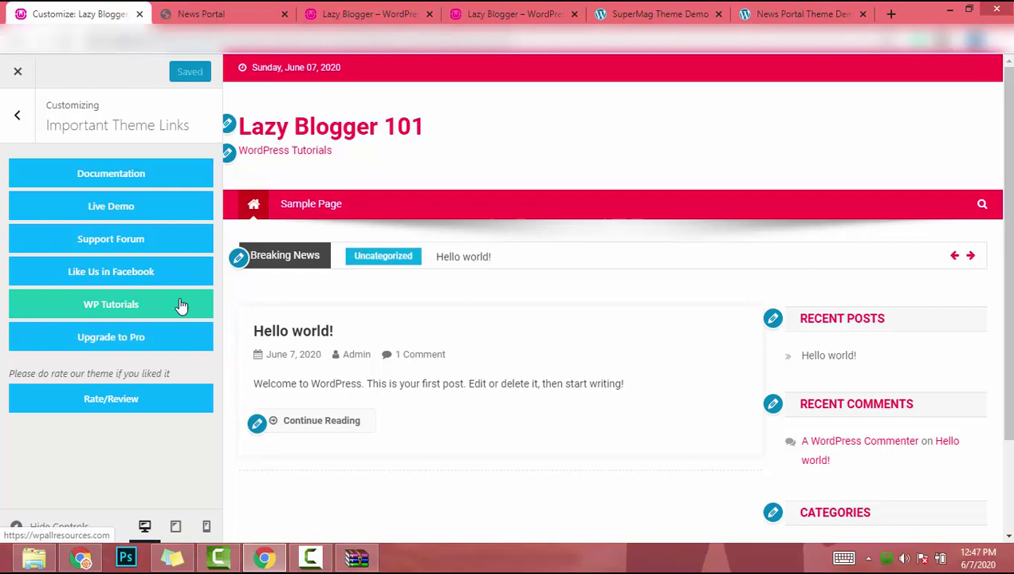
pyautogui.click(275, 9)
# Step: Read the documentation's Installation, General Settings and Header Settings sections, and return to the customizer
pyautogui.scroll(-15, 702, 421)
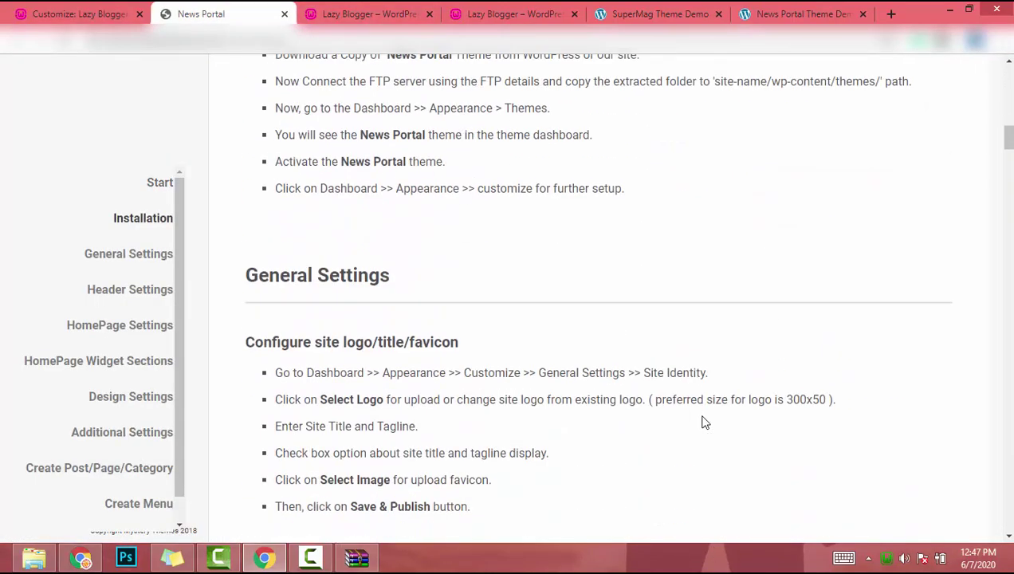
pyautogui.scroll(-1, 704, 422)
pyautogui.scroll(-8, 705, 422)
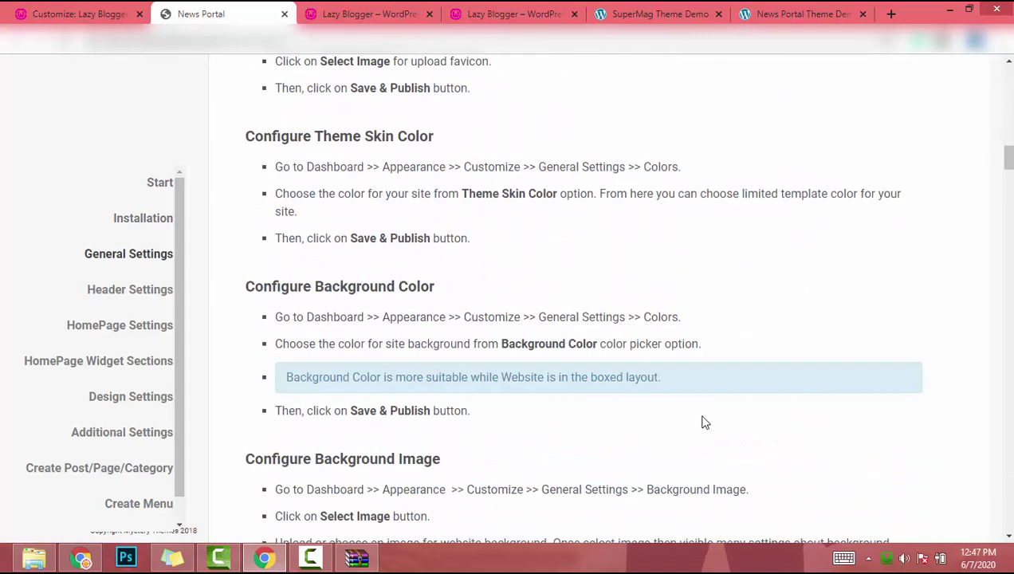
pyautogui.scroll(-9, 701, 423)
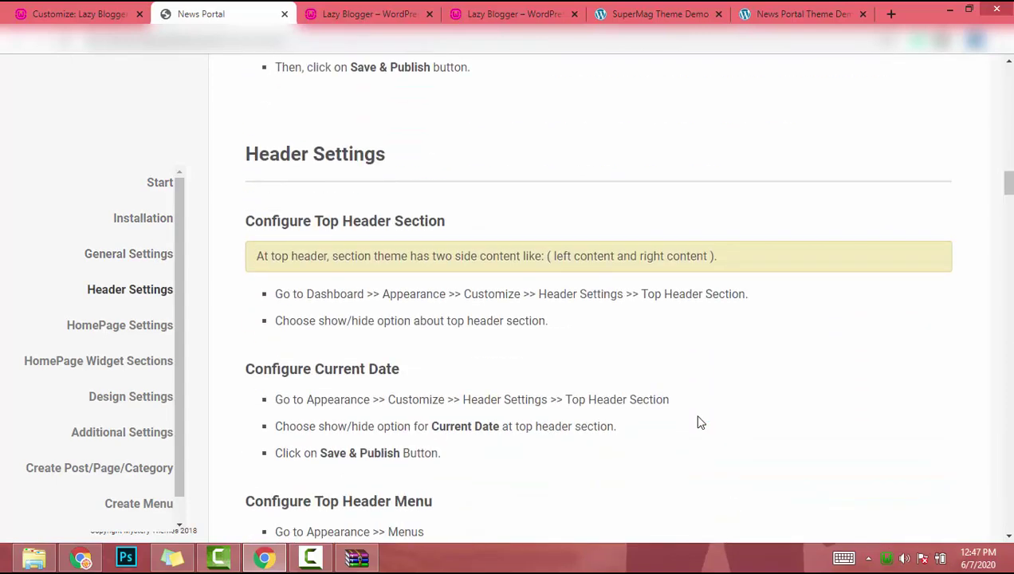
pyautogui.scroll(-5, 701, 423)
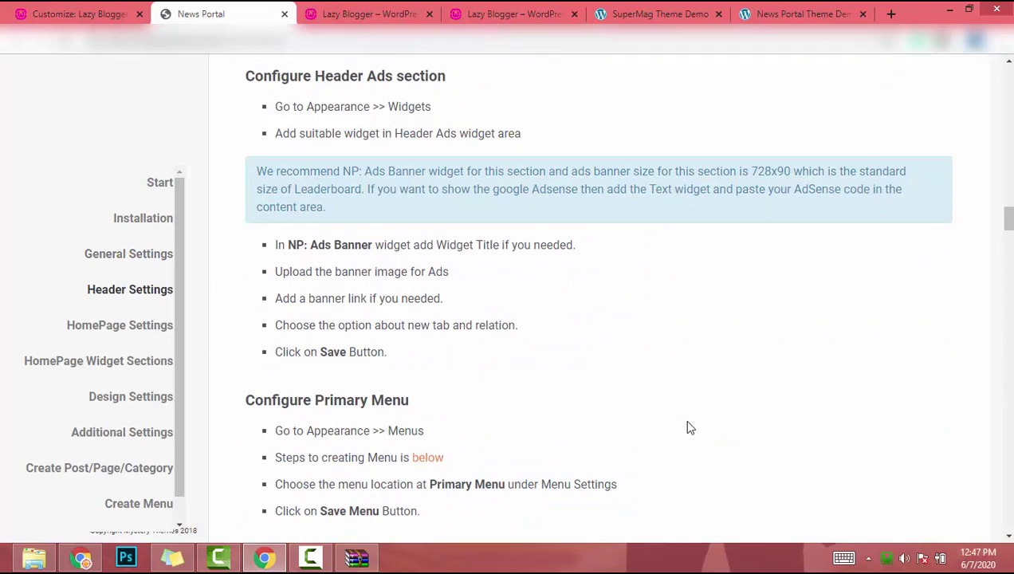
pyautogui.scroll(-3, 690, 428)
pyautogui.scroll(-2, 689, 428)
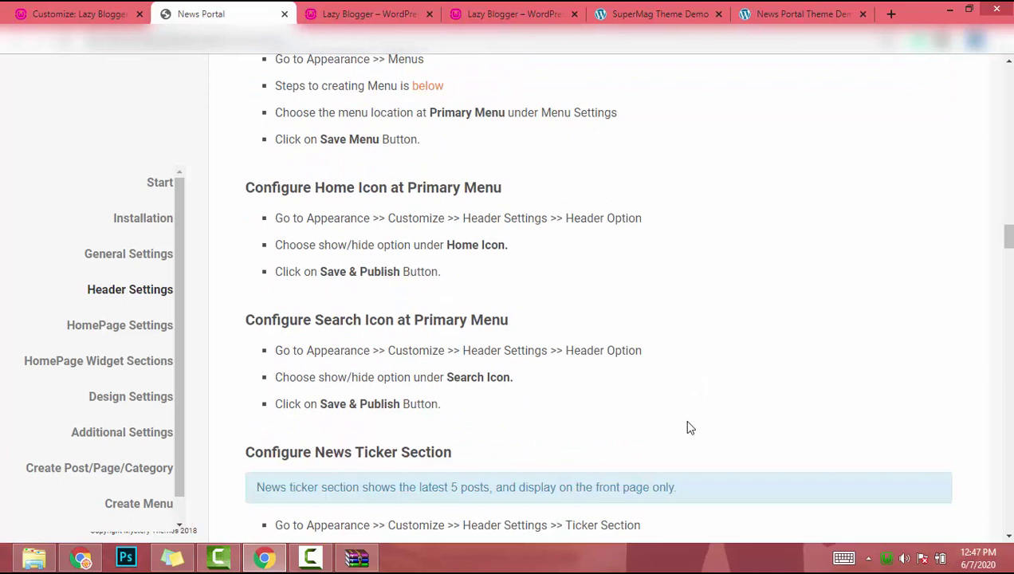
pyautogui.click(55, 9)
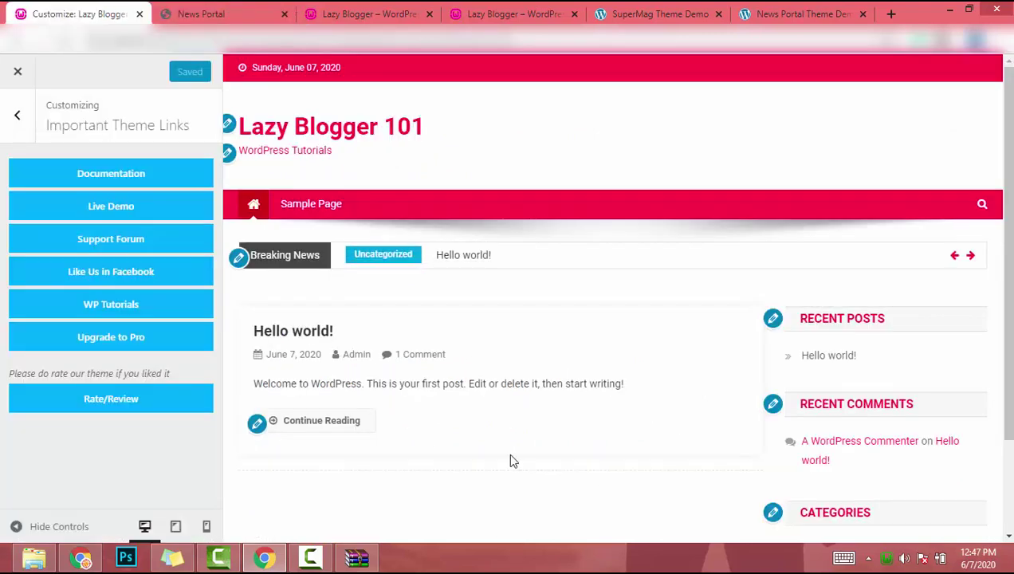